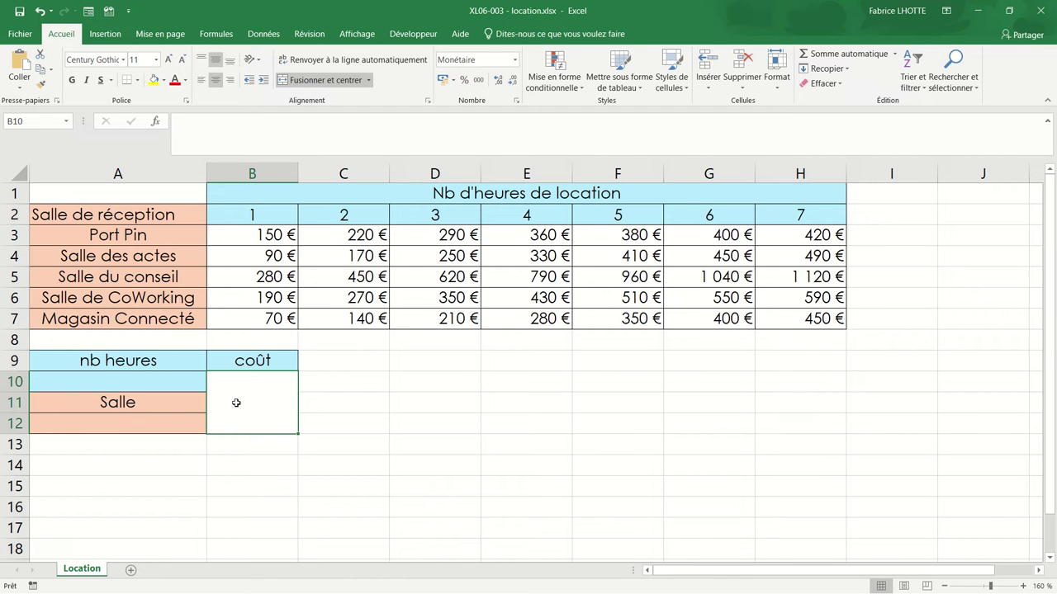
Try a trial 8 in A10, erase it, and reselect the empty A10 on the Données tab.
left_click(142, 385)
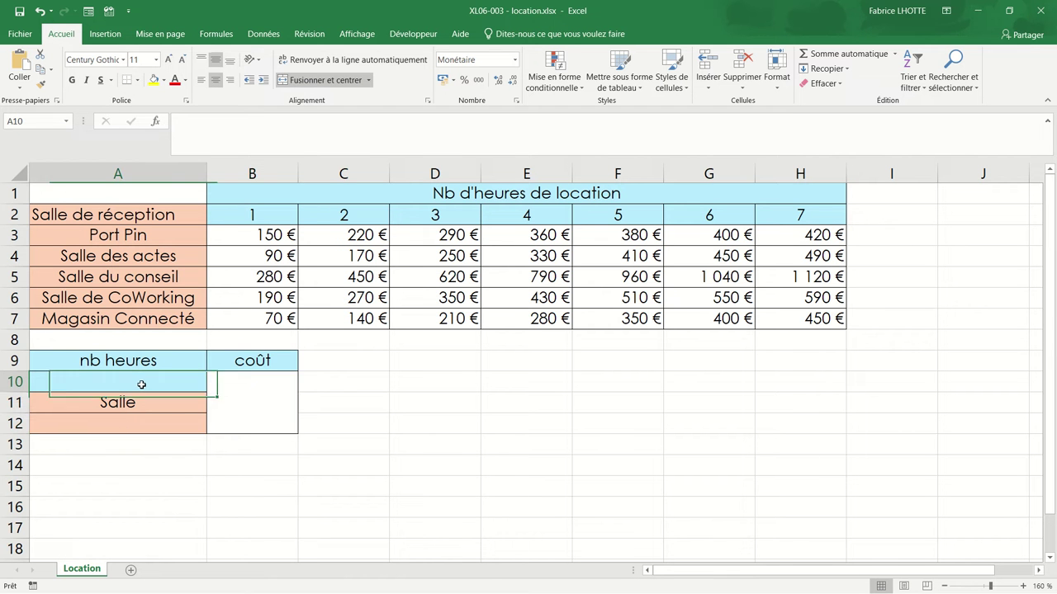
type("8")
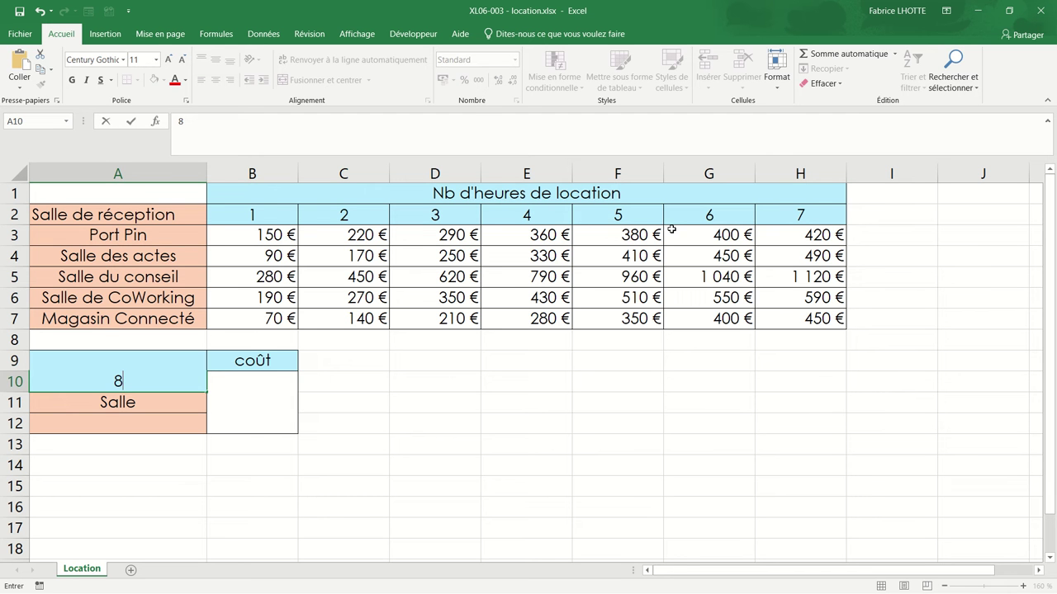
key("BackSpace")
left_click(96, 421)
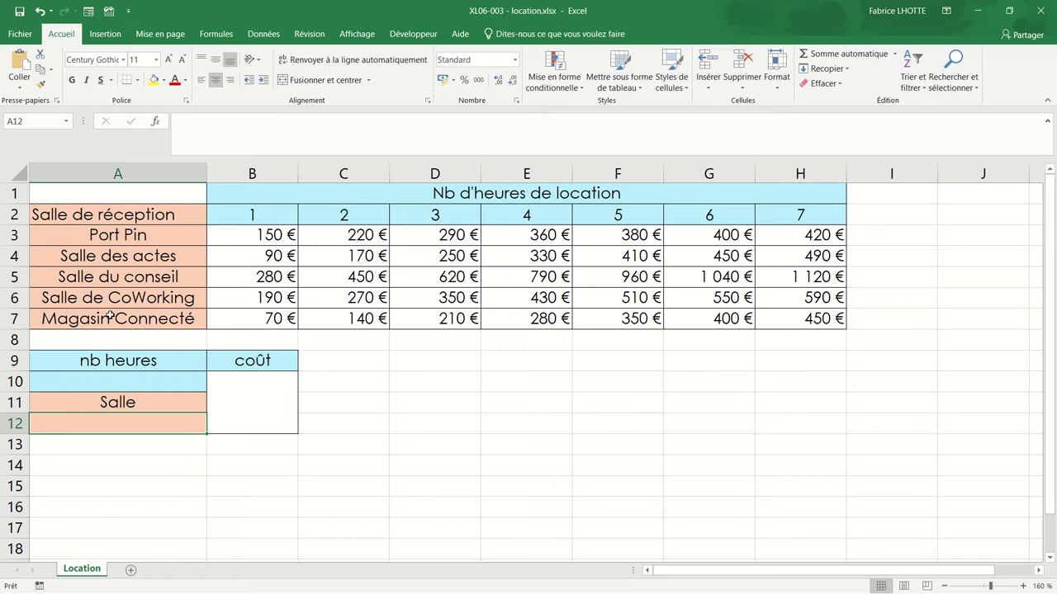
left_click(146, 383)
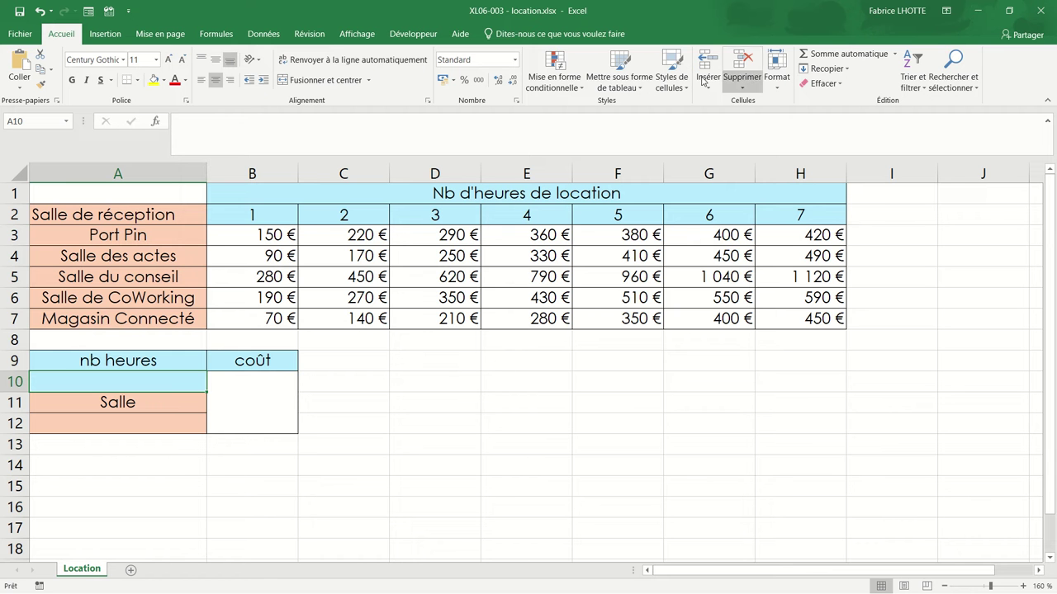
left_click(263, 33)
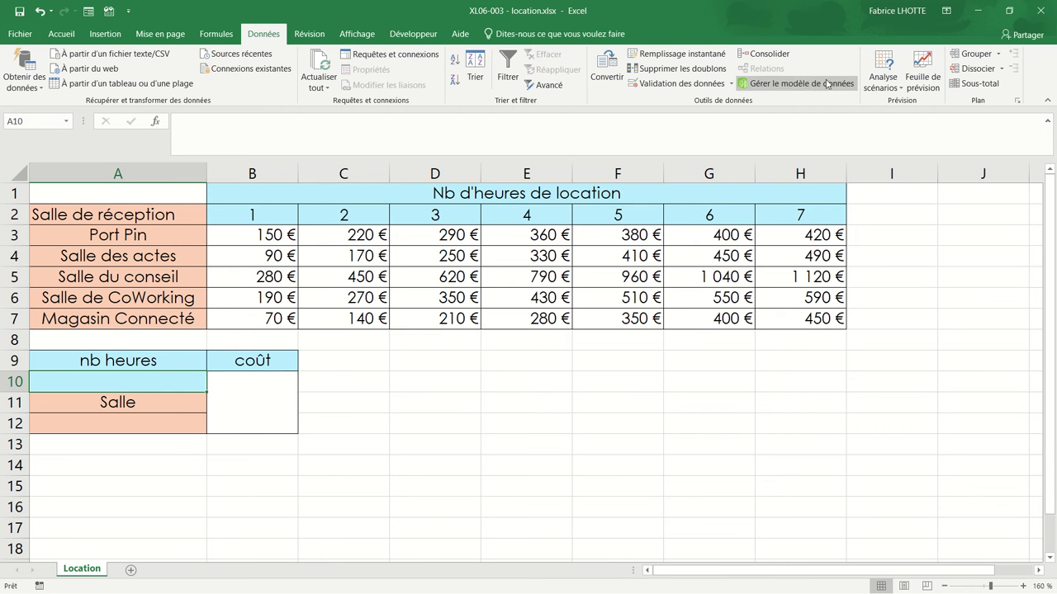
Allow only whole numbers between 1 and 7 in A10 through data validation.
left_click(717, 85)
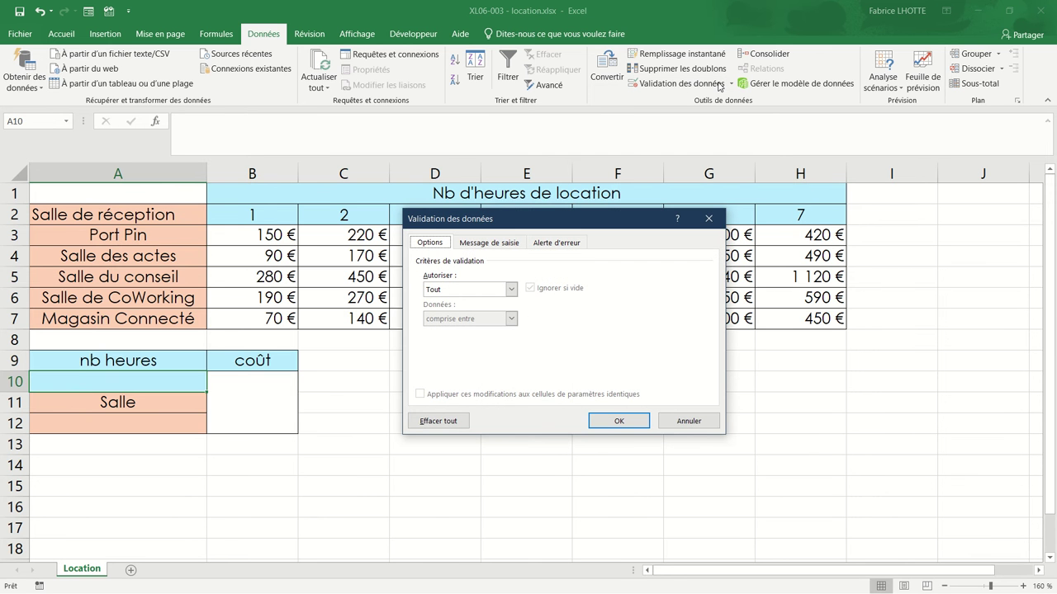
left_click_drag(613, 214, 790, 255)
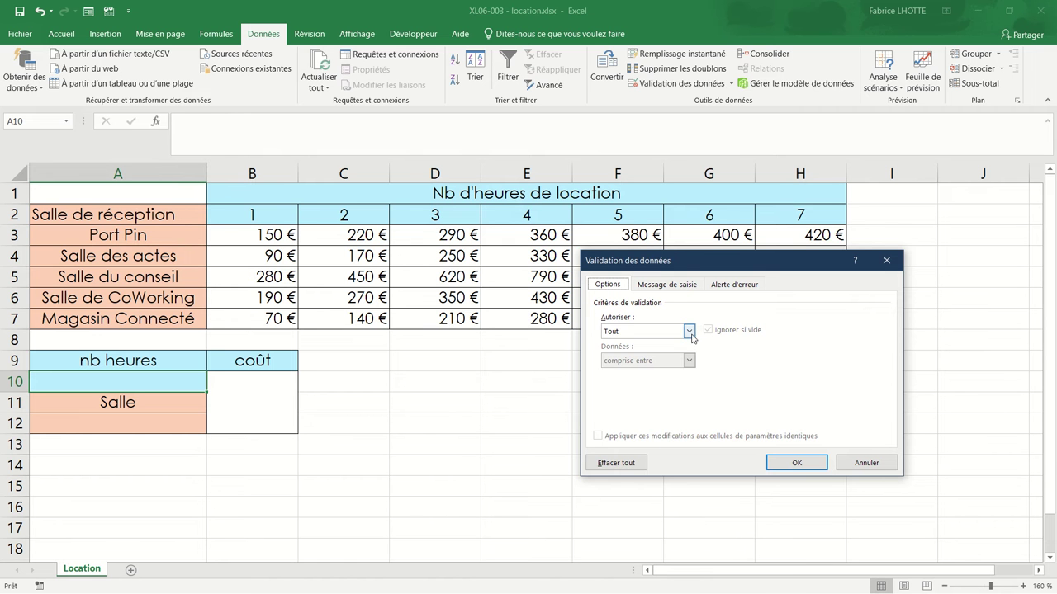
left_click(690, 334)
left_click(649, 354)
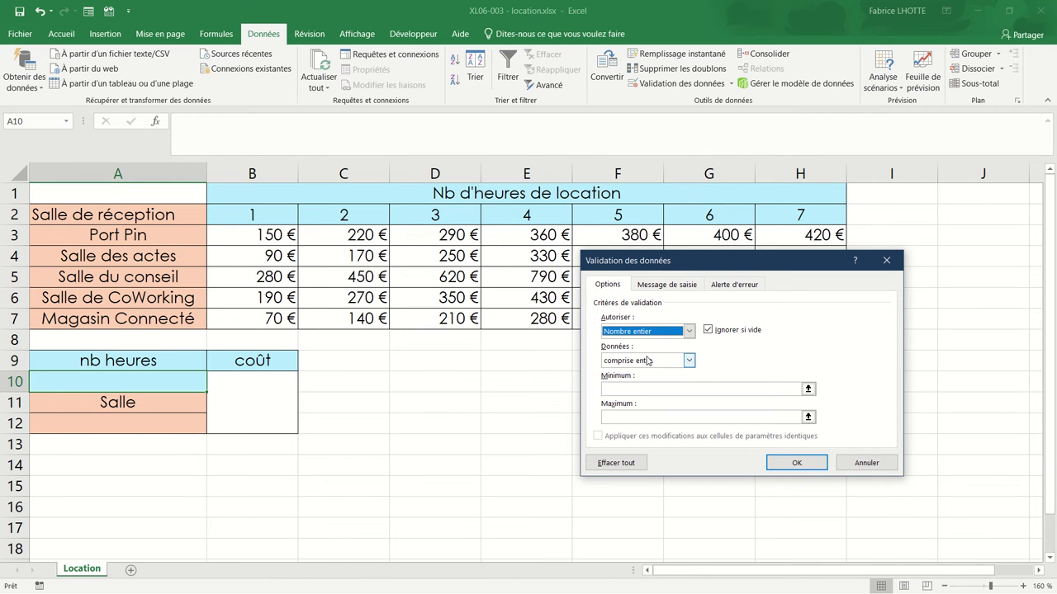
left_click(645, 391)
type("1")
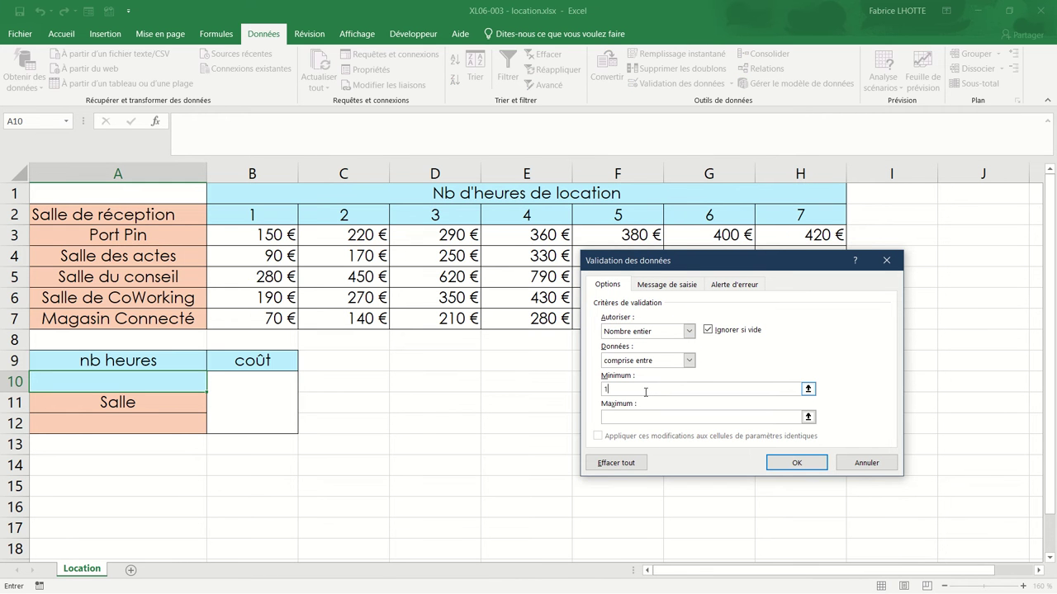
left_click(633, 419)
type("7")
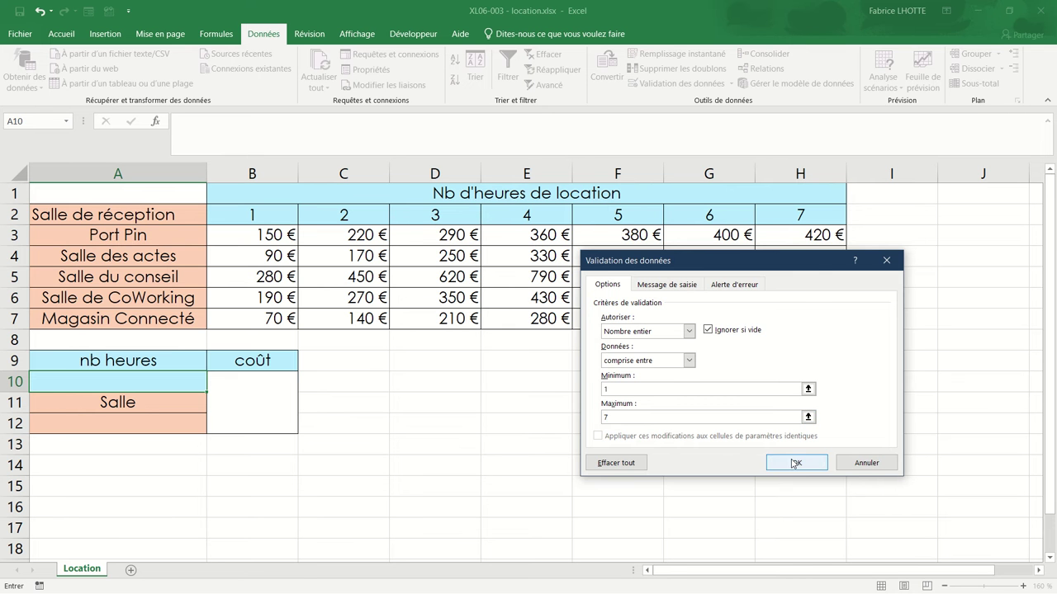
left_click(795, 462)
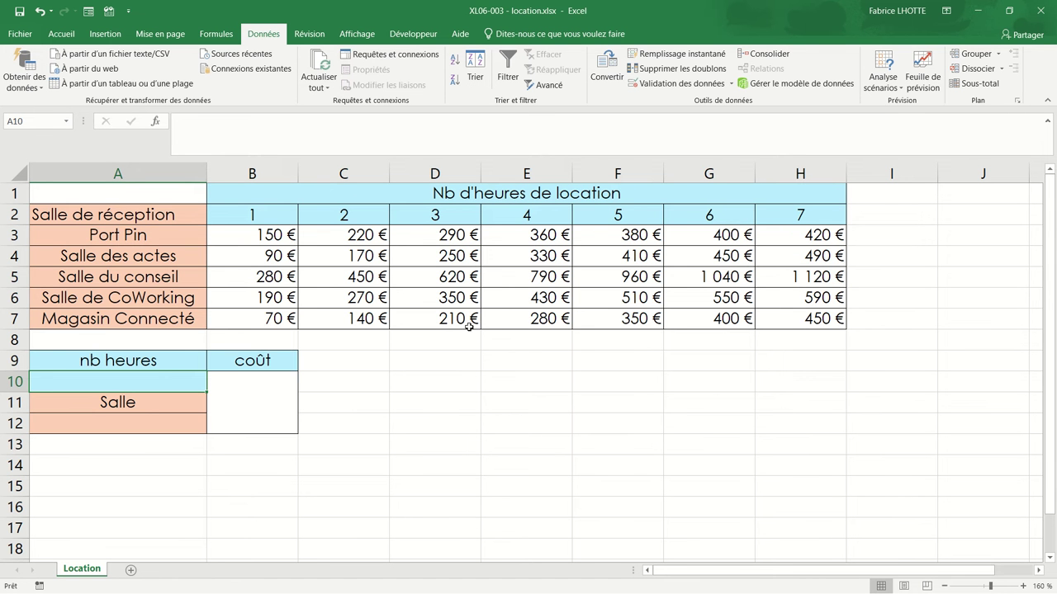
Add an A10 input message titled 'Information': 'Veuillez saisir un nombre entier entre 1 et 7'.
left_click(660, 83)
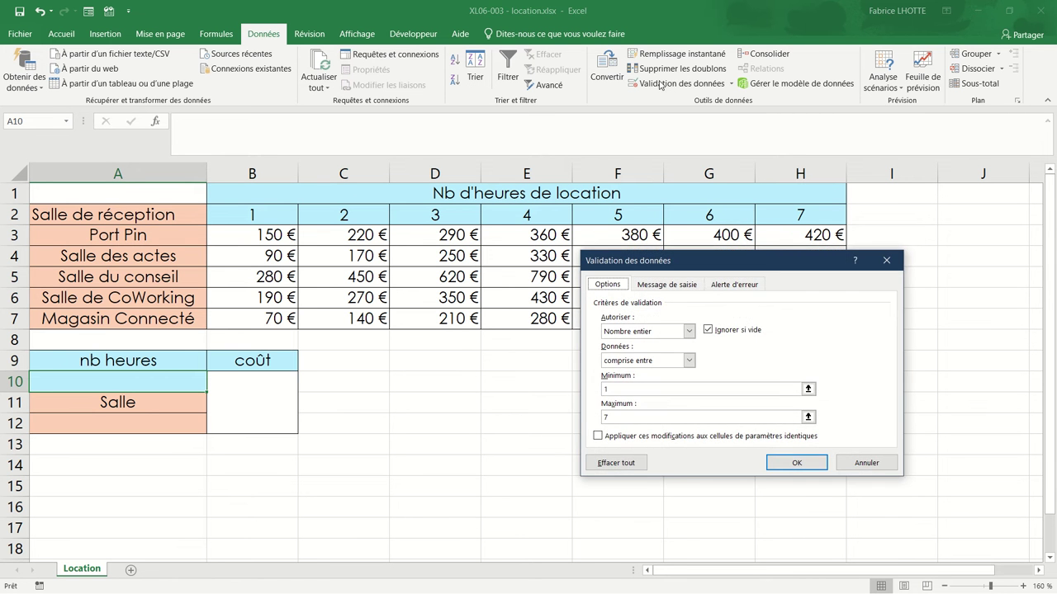
left_click(655, 284)
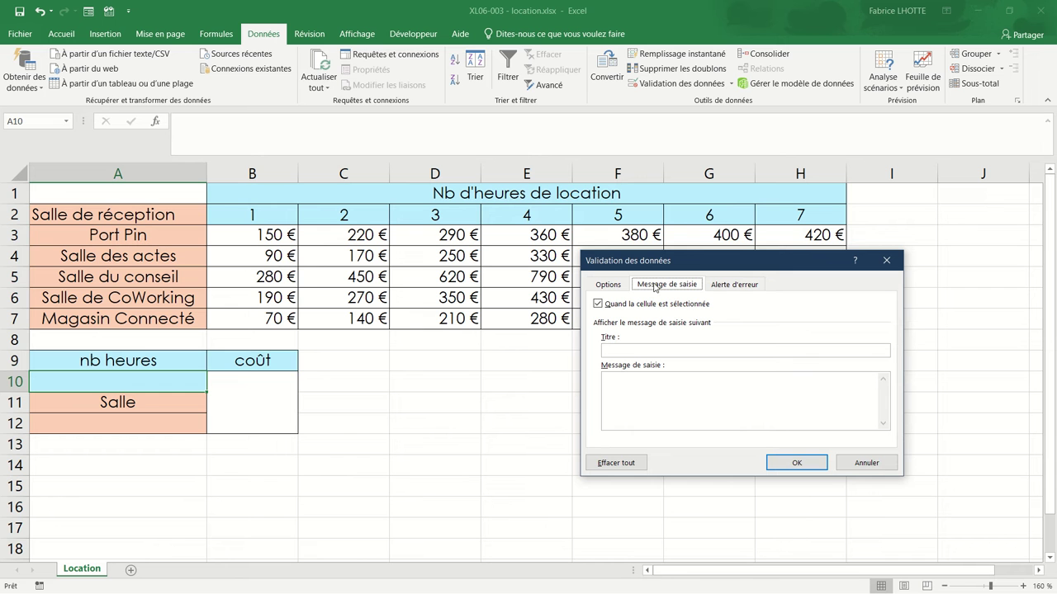
left_click(631, 353)
type("Informat")
type("ion")
left_click(627, 383)
type("Veuille")
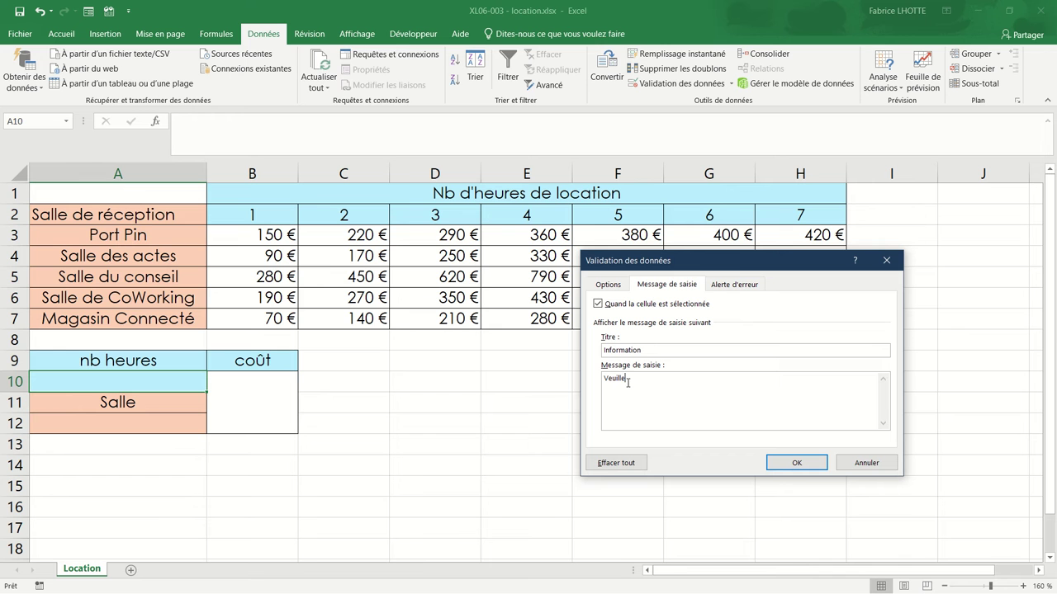
type("z saisi")
type("r un nombre ")
type("entier entr")
type("e 1 et 7")
left_click(731, 285)
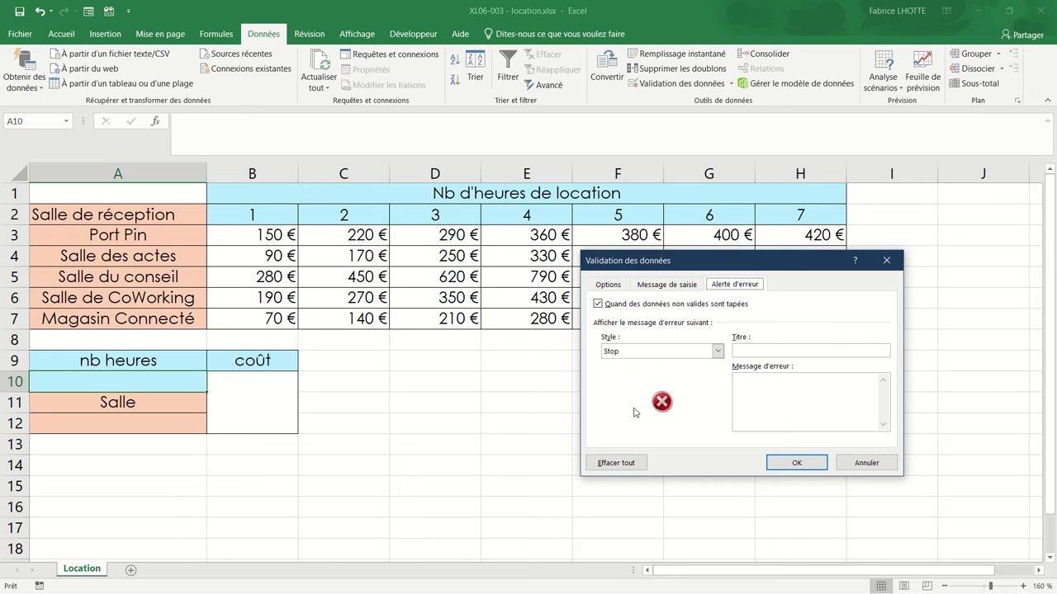
Give A10 a Stop alert titled 'ERREUR': 'Vous n'avez pas entré un nombre entier entre 1 et 7.'.
left_click(717, 350)
left_click(718, 350)
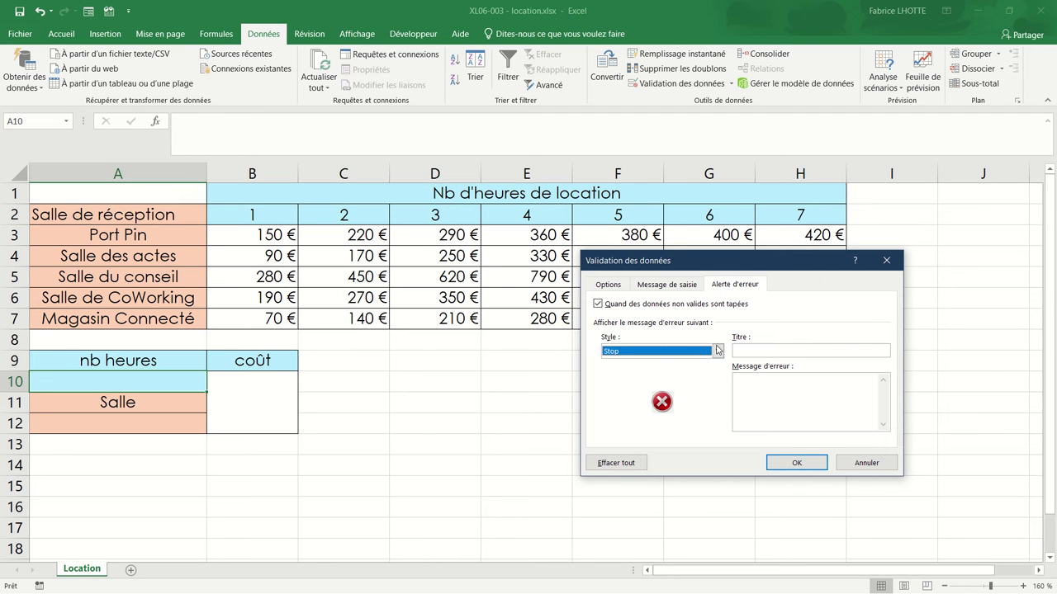
left_click(774, 351)
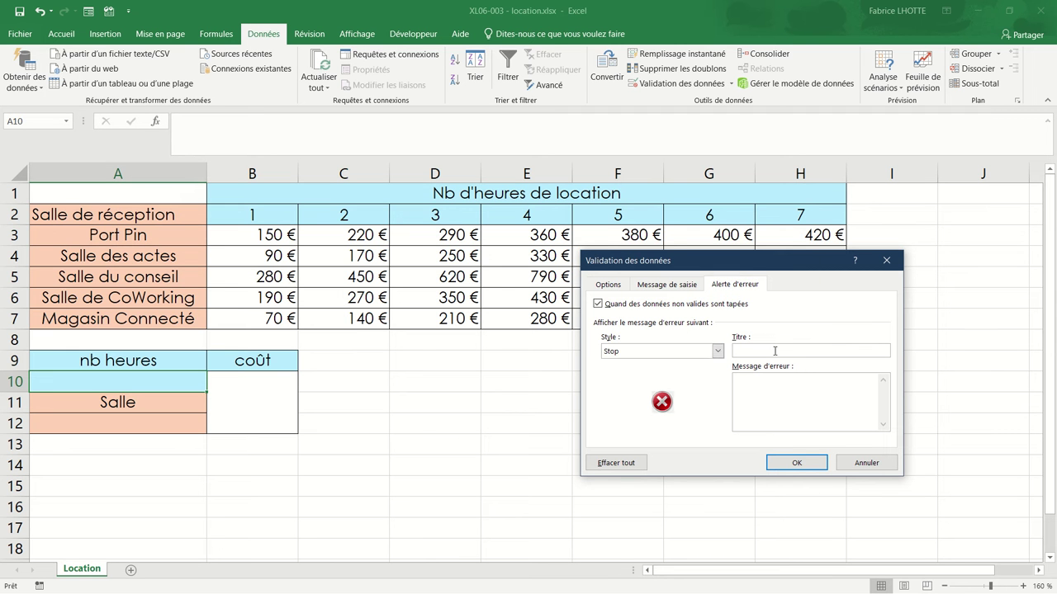
type("E")
key("BackSpace")
type("RRE")
type("UR")
left_click(771, 375)
type("Vous n'")
type("avez ")
type("pas entré ")
type("un nombre ")
type("entre")
key("BackSpace")
key("BackSpace")
key("BackSpace")
type("ier")
type(" entre 1")
type(" et 7.")
left_click(799, 464)
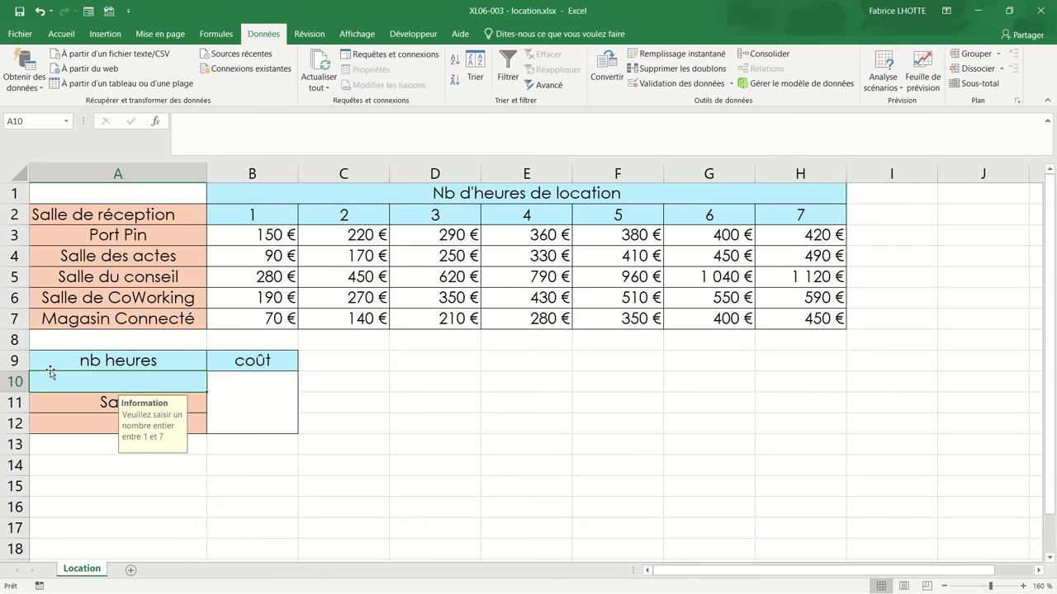
Check that 0 in A10 is rejected by the ERREUR alert, then enter 3 hours.
type("0")
key("Return")
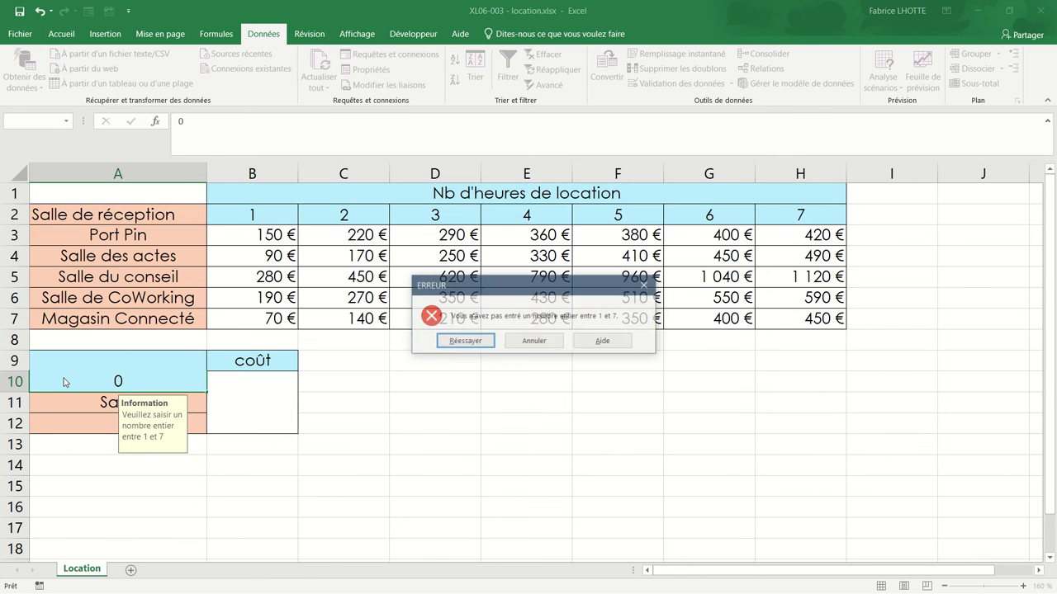
left_click(464, 340)
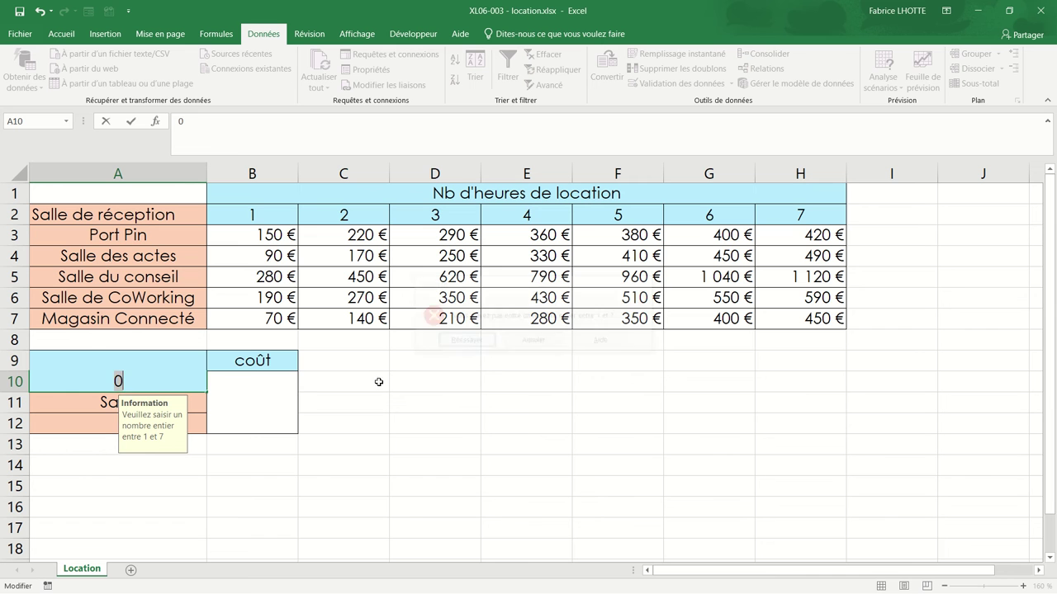
type("3")
key("Return")
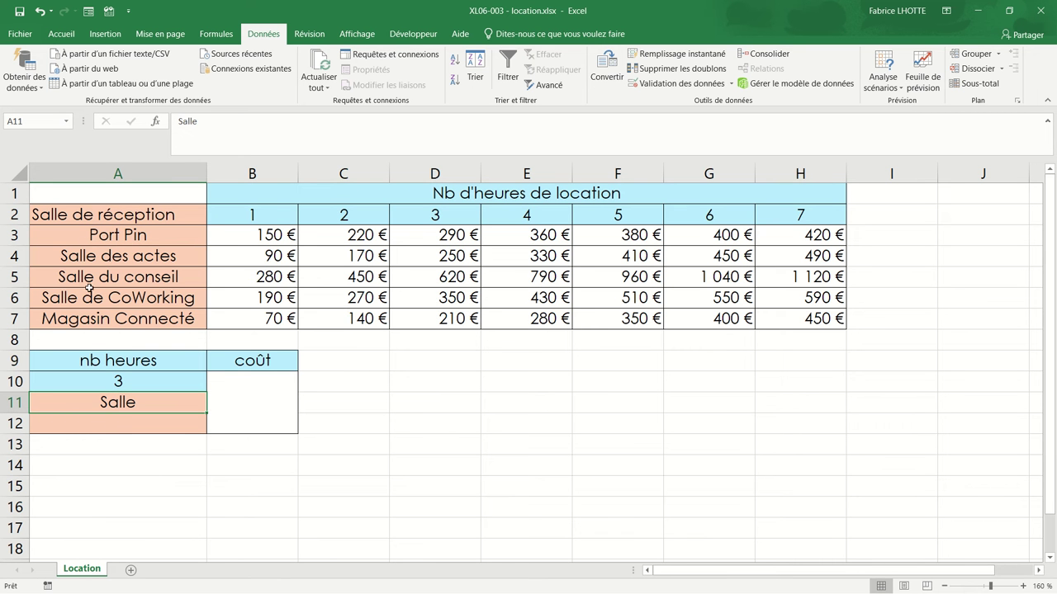
left_click(115, 433)
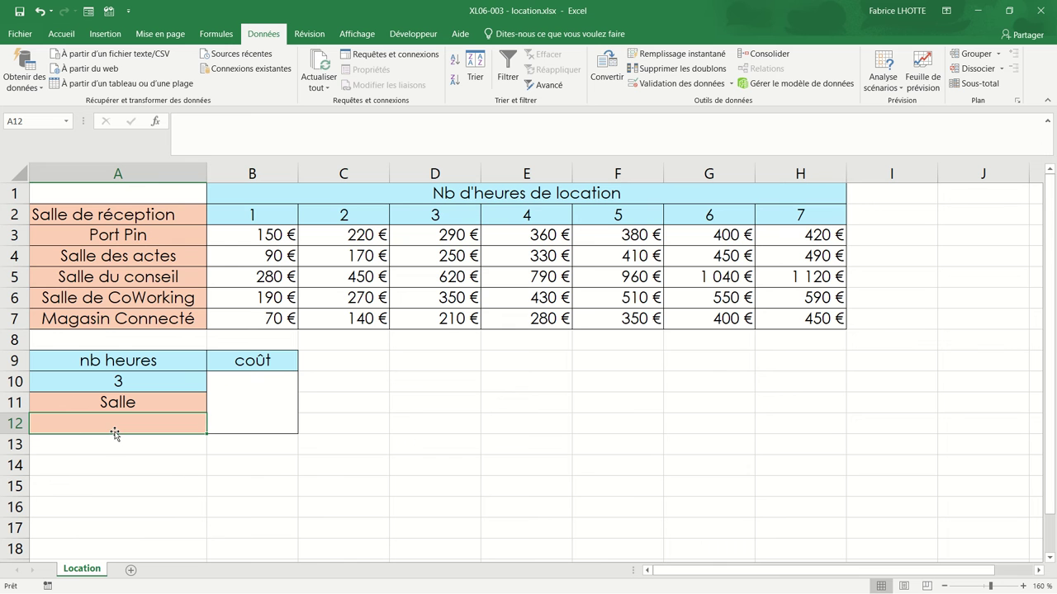
Set A12's validation to a List sourced from the five room names in $A$3:$A$7.
left_click(662, 85)
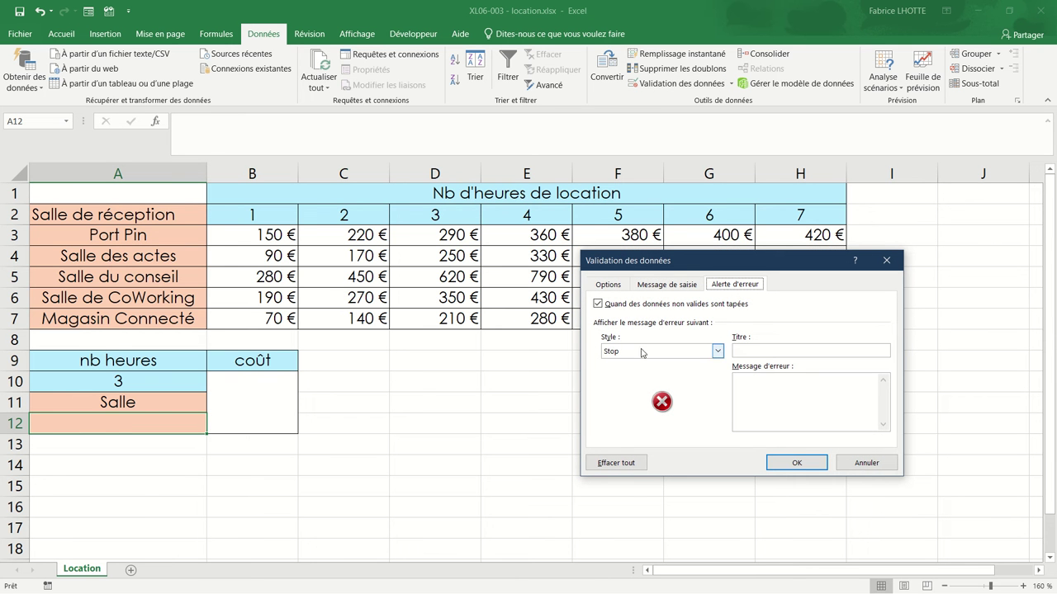
left_click(607, 285)
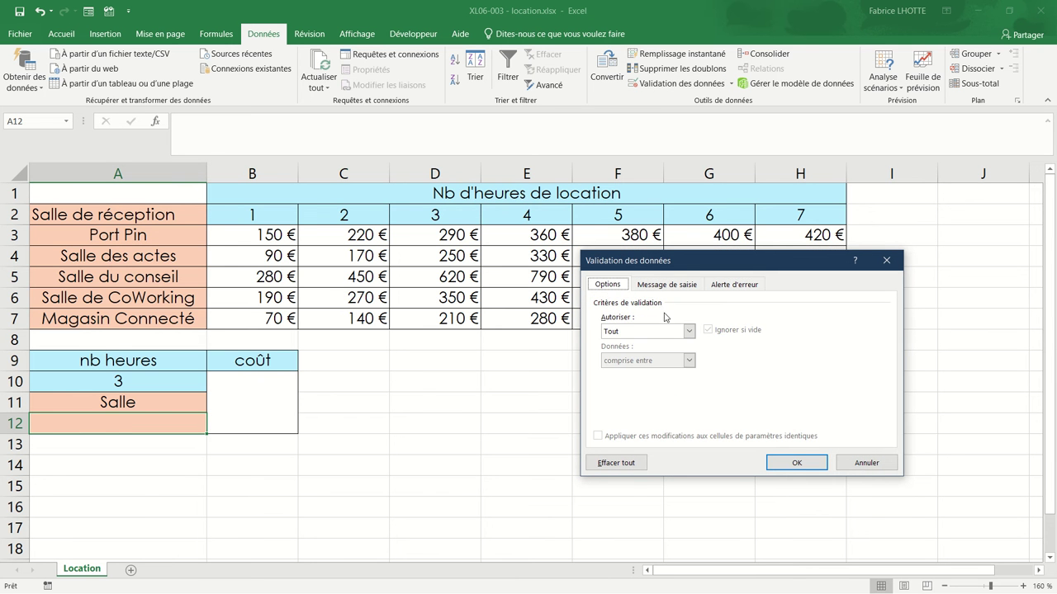
left_click(688, 331)
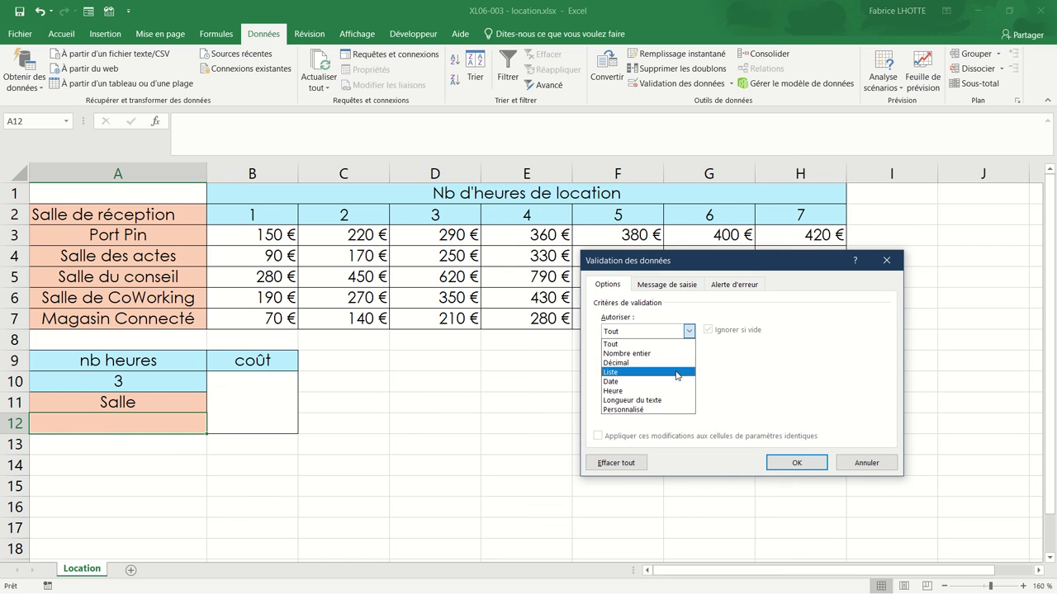
left_click(678, 373)
left_click(612, 388)
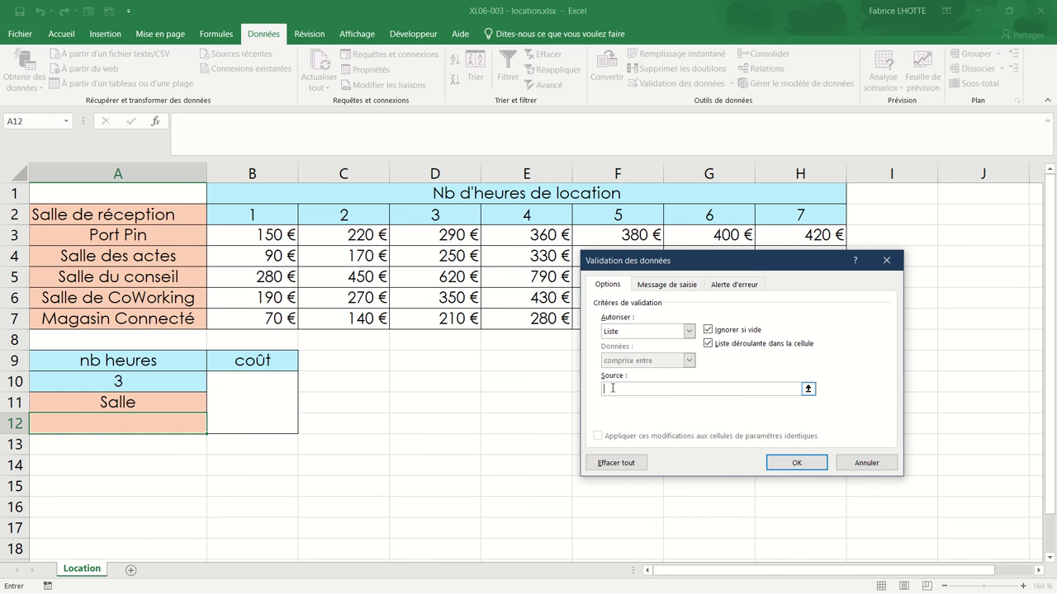
left_click_drag(85, 235, 93, 297)
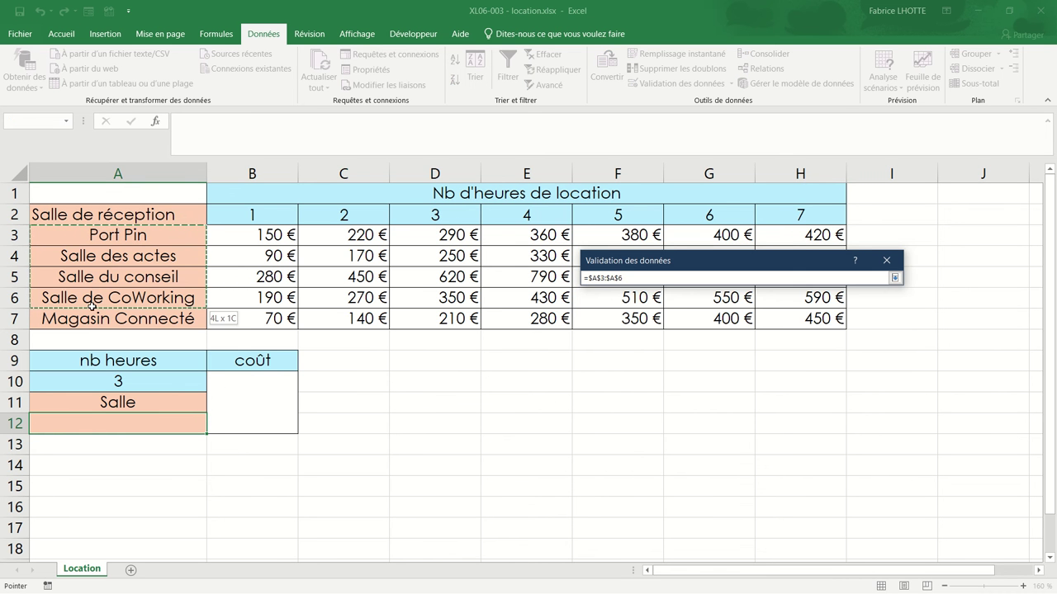
left_click_drag(93, 297, 93, 316)
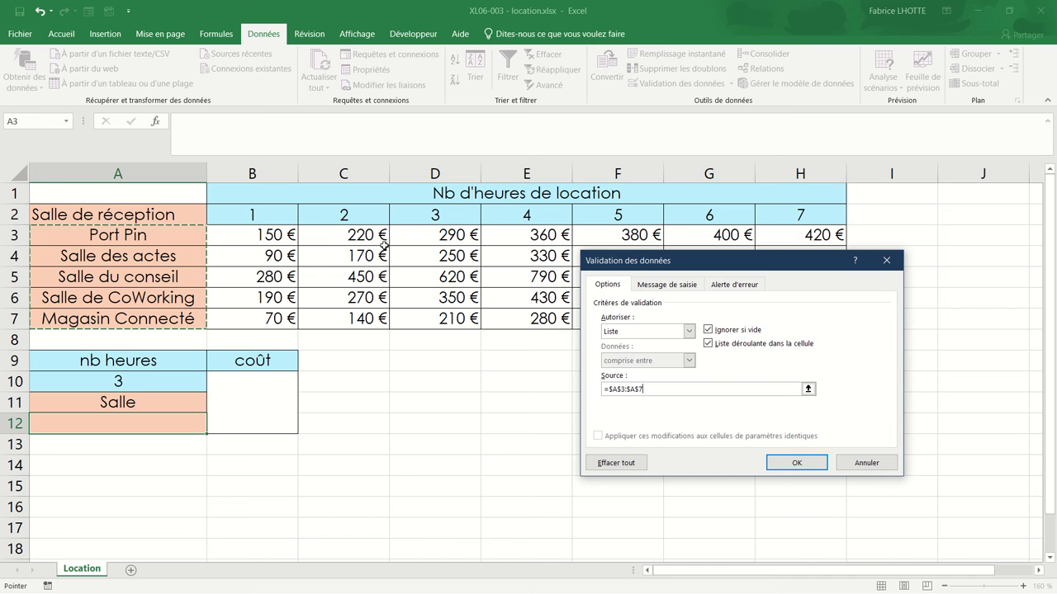
Add an A12 input message titled 'Information' reading 'Sélectionner une salle à louer'.
left_click(669, 285)
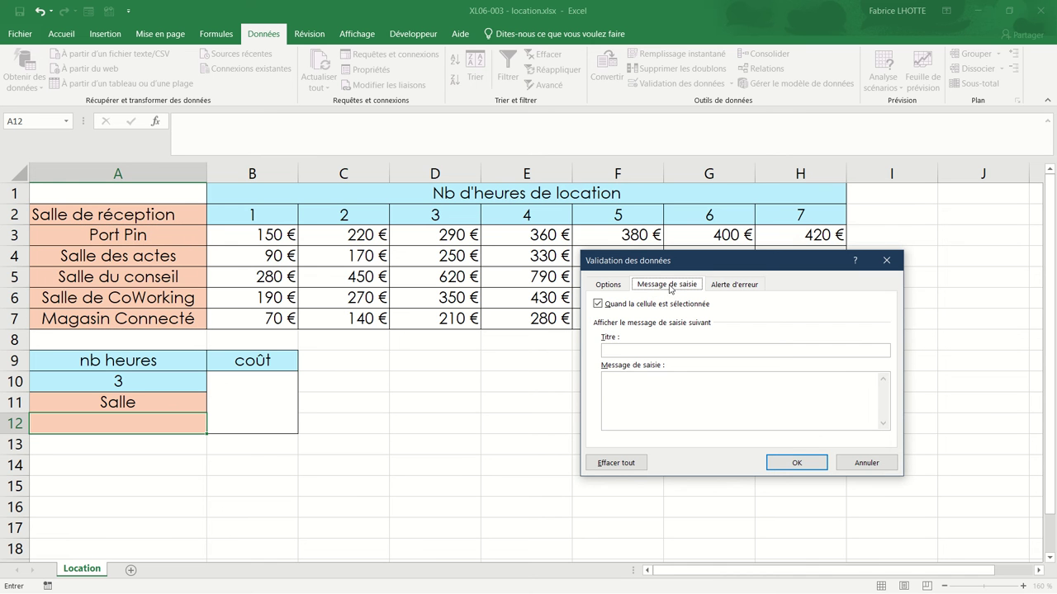
left_click(619, 351)
type("nform")
type("tion")
type("tionner une")
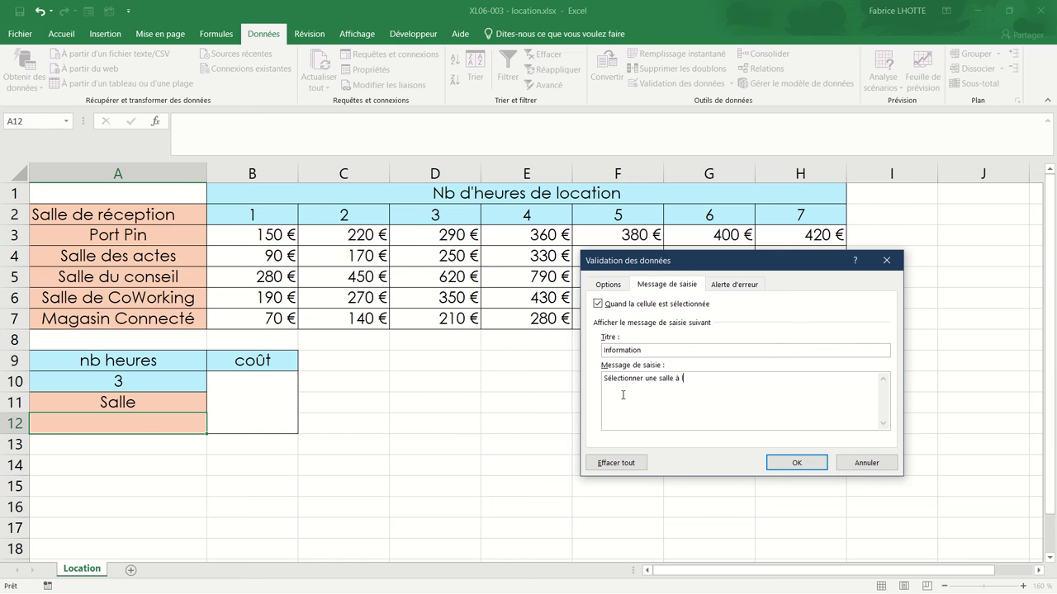
type("ouier")
key("BackSpace")
key("BackSpace")
key("BackSpace")
Add a Stop alert titled 'ERREUR' refusing rooms outside the list, and confirm A12's rule.
left_click(741, 288)
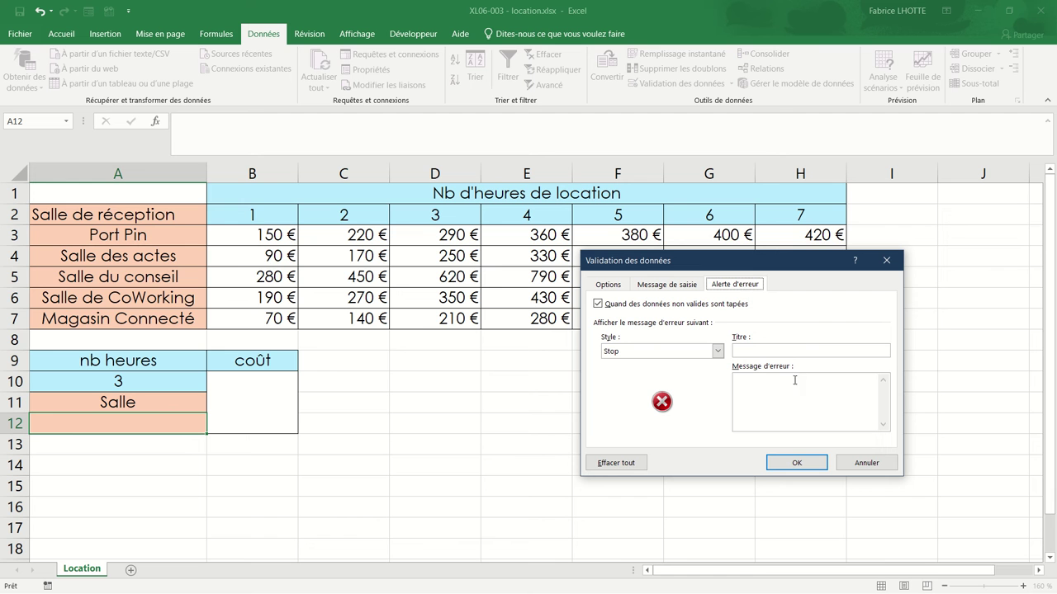
left_click(782, 353)
type("REUR")
type("ous ne pout")
type("sélecti")
type("onner")
type(" une autre s")
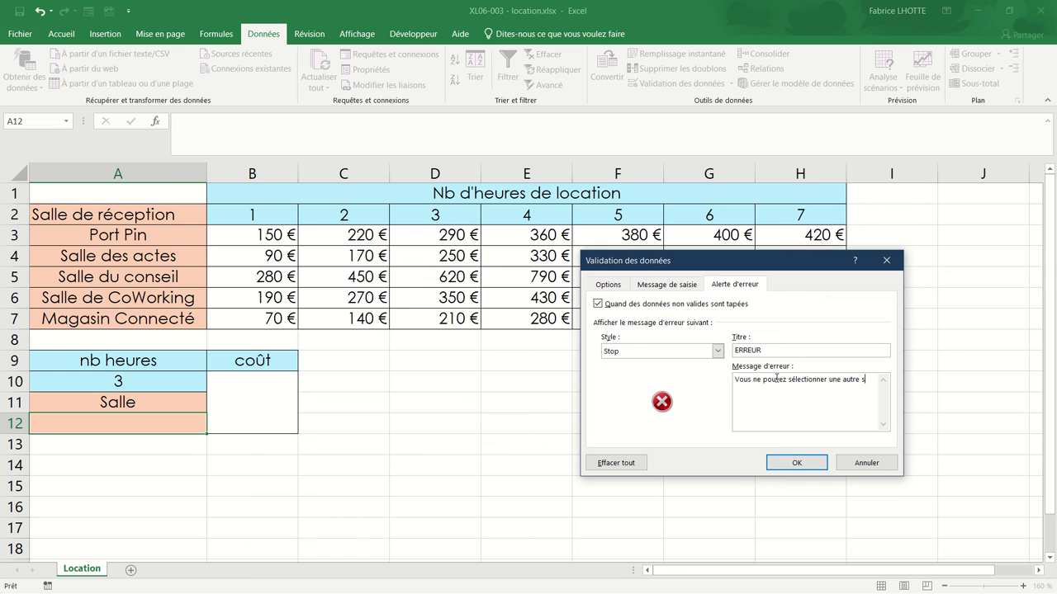
type("alle")
type(" que ")
type("celles pré")
type("sentes ")
type("dans la liste")
left_click(804, 467)
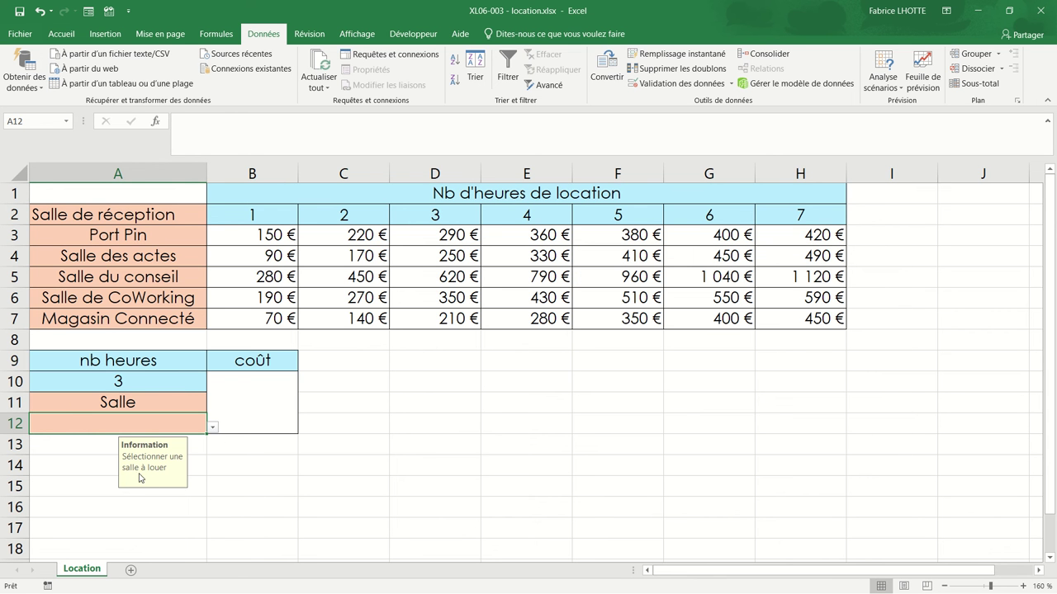
left_click(213, 428)
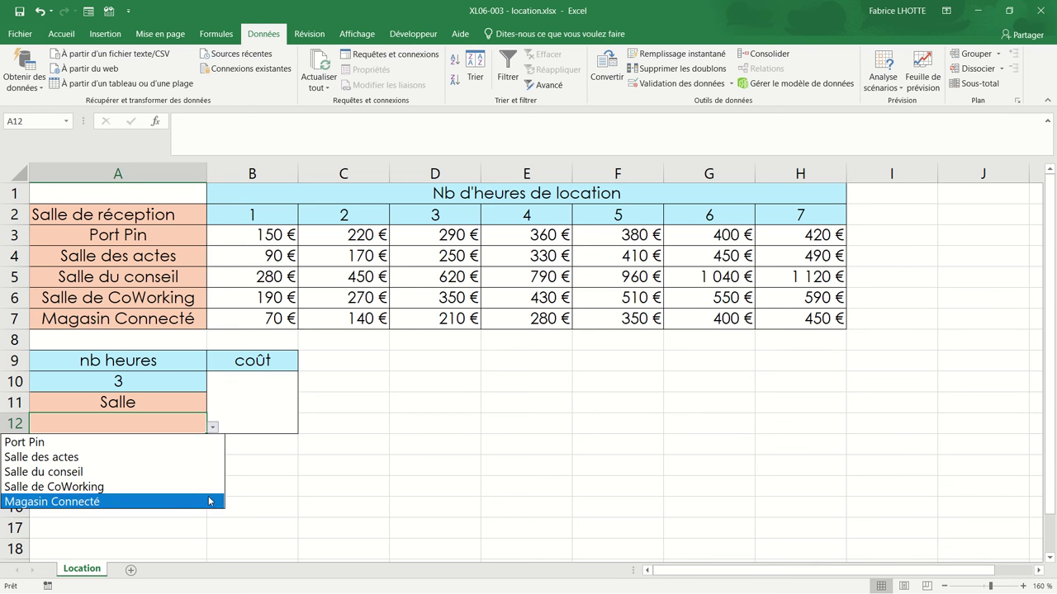
Confirm that typing 'sallec105' in A12 is refused, then cancel the entry.
left_click(166, 425)
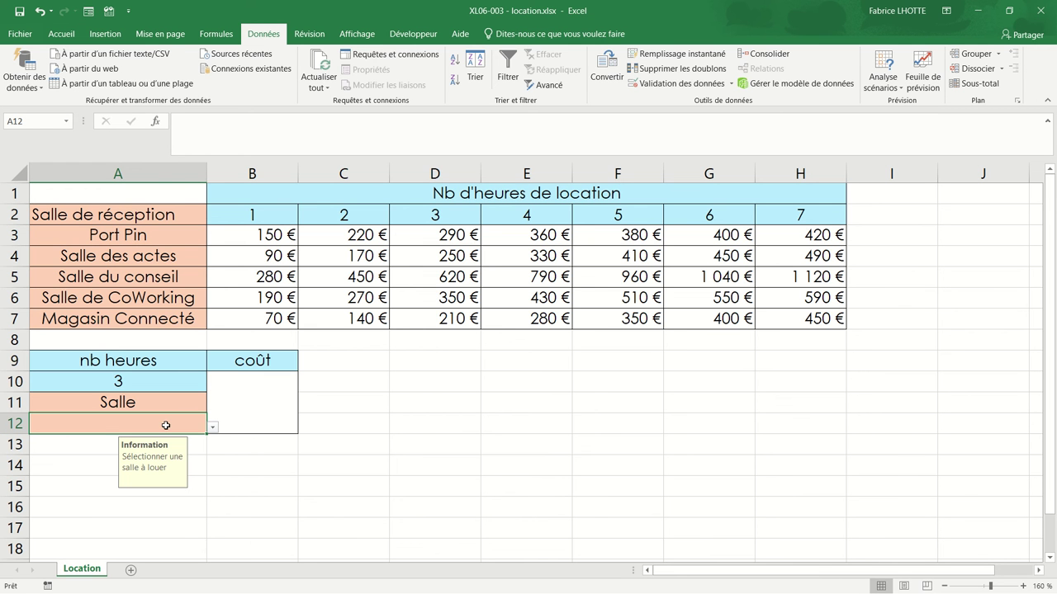
type("sallz")
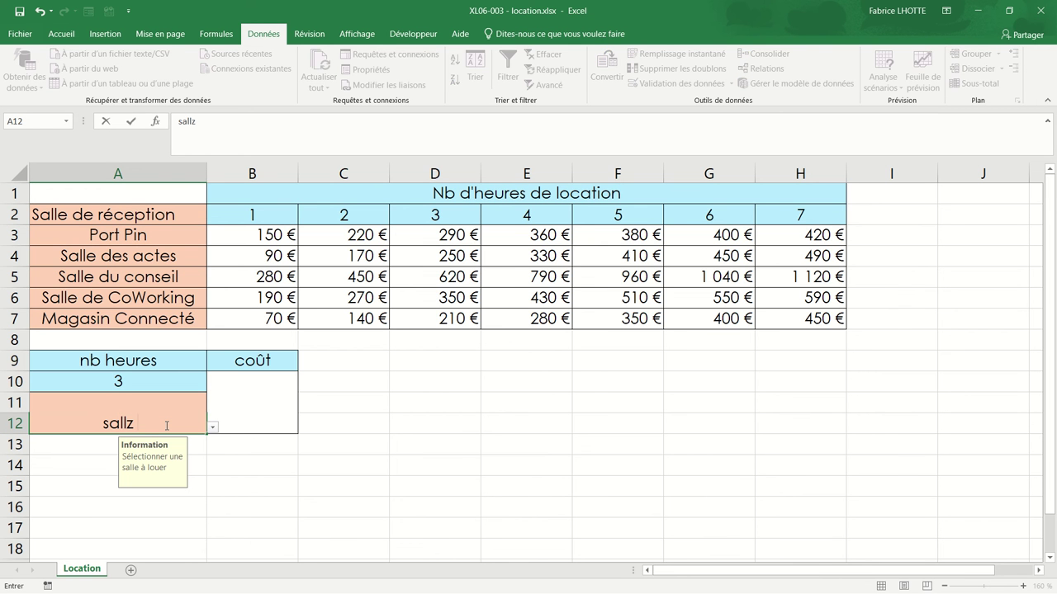
key("BackSpace")
type("ec")
type("105")
left_click(215, 426)
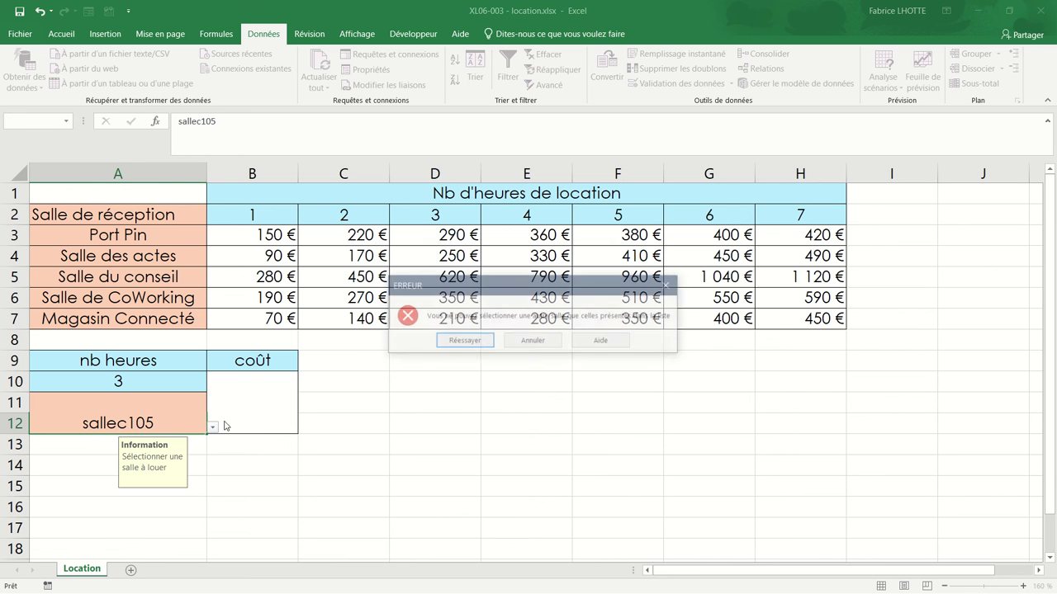
left_click(458, 346)
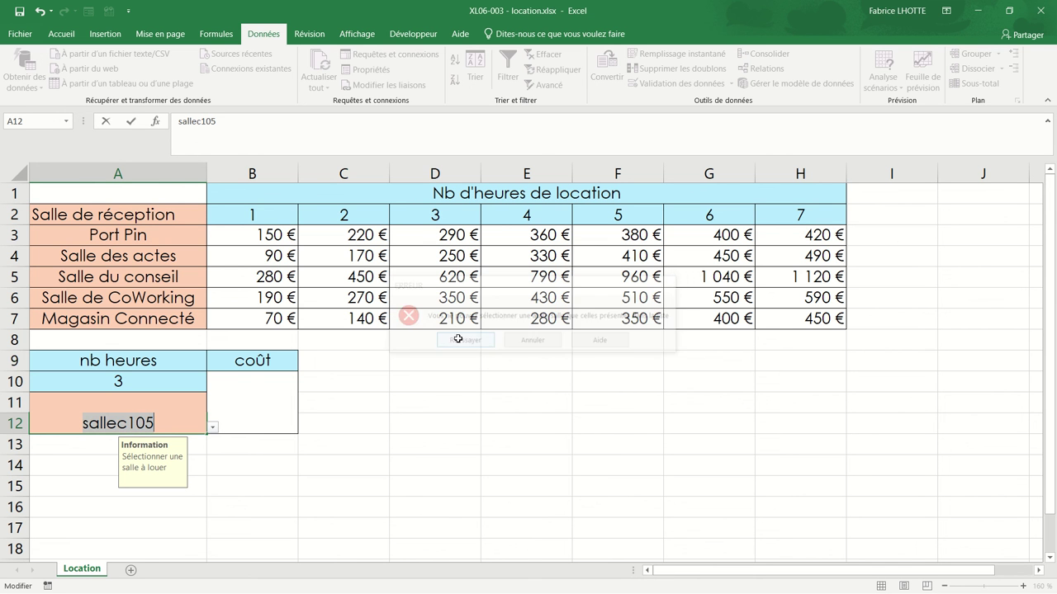
left_click(213, 436)
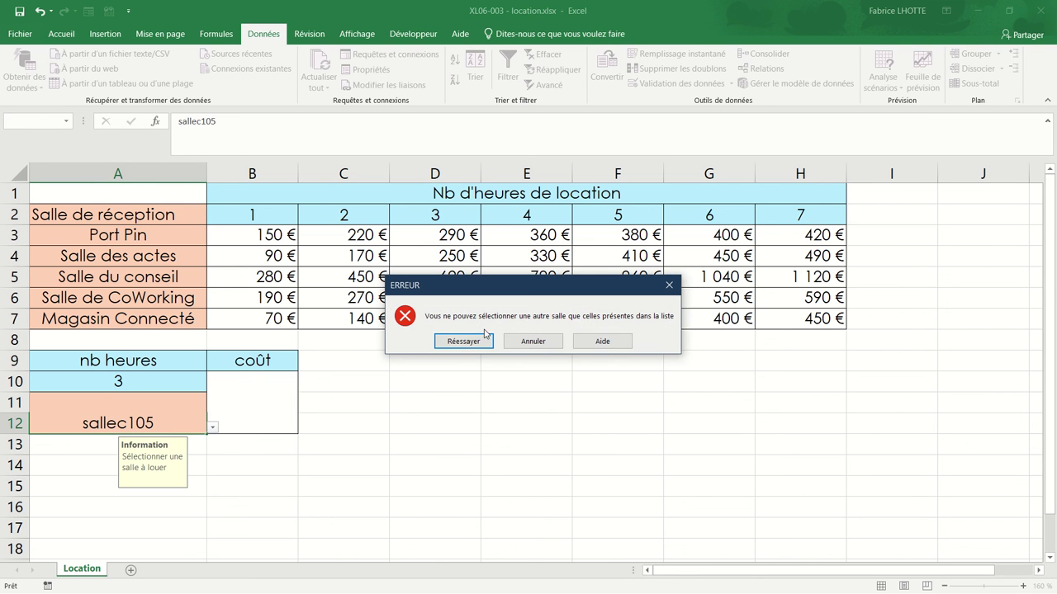
left_click(532, 342)
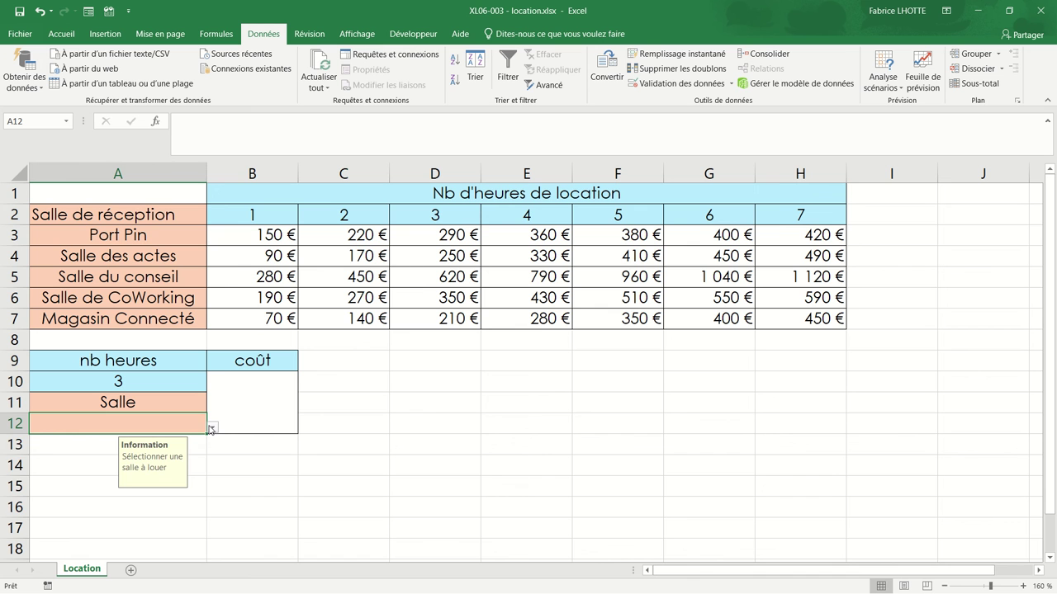
Choose Salle des actes from A12's room dropdown.
left_click(213, 427)
left_click(180, 457)
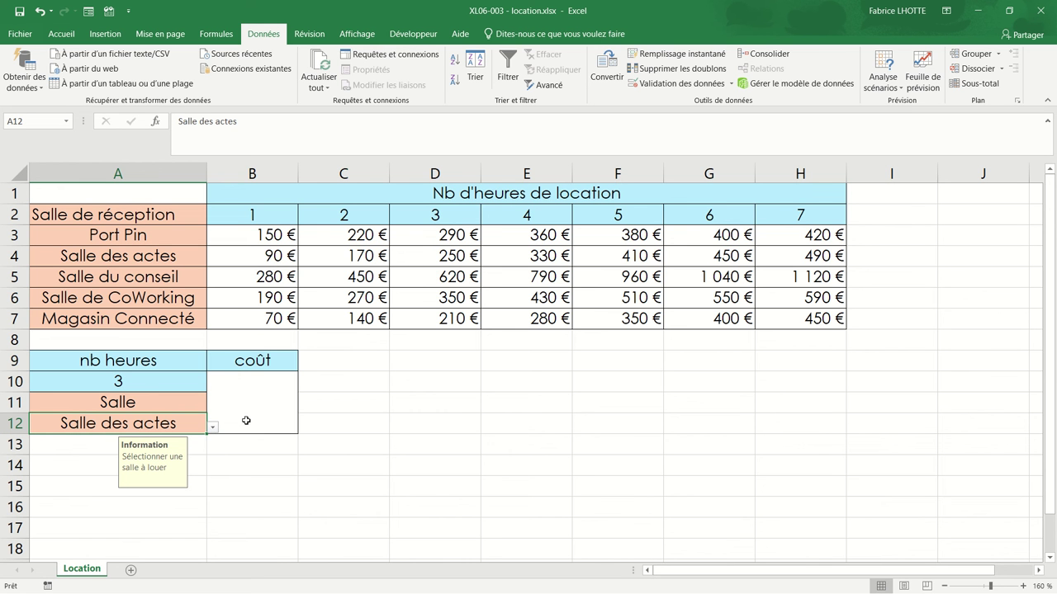
left_click(401, 444)
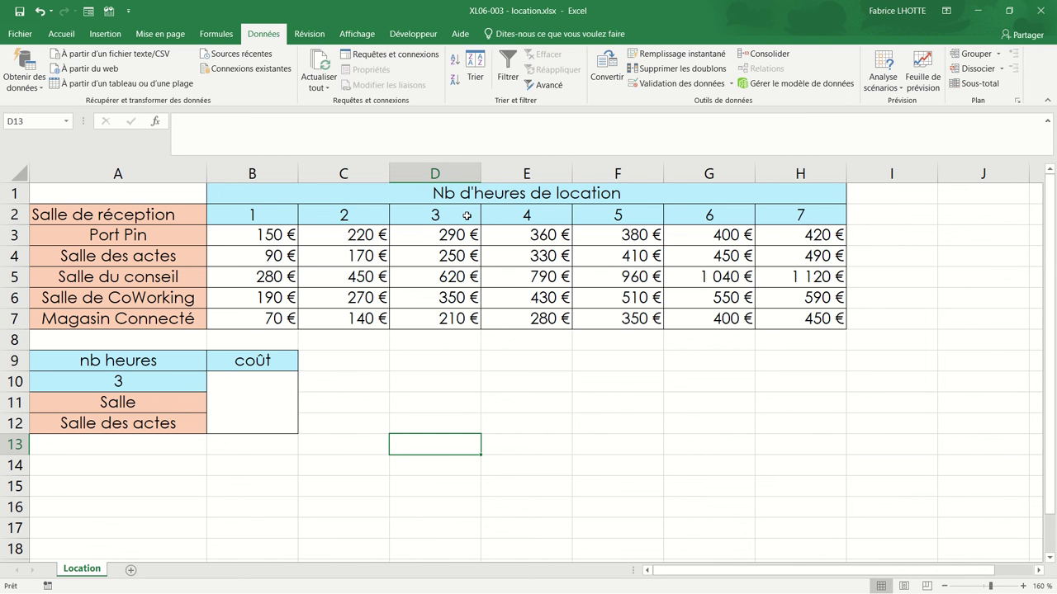
Make the 250 € price in D4 red.
left_click(463, 256)
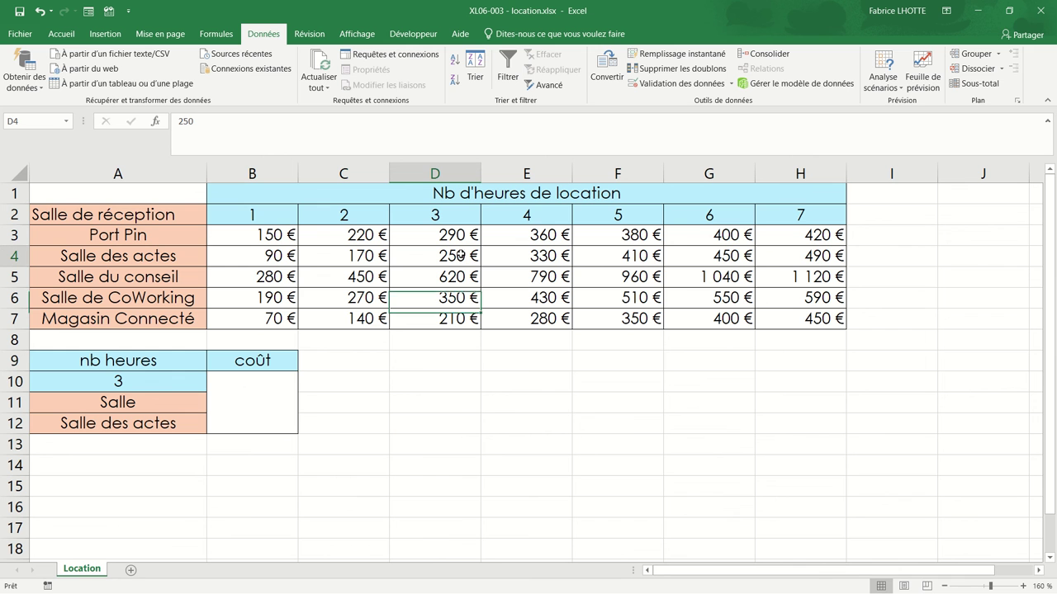
left_click(66, 37)
left_click(174, 80)
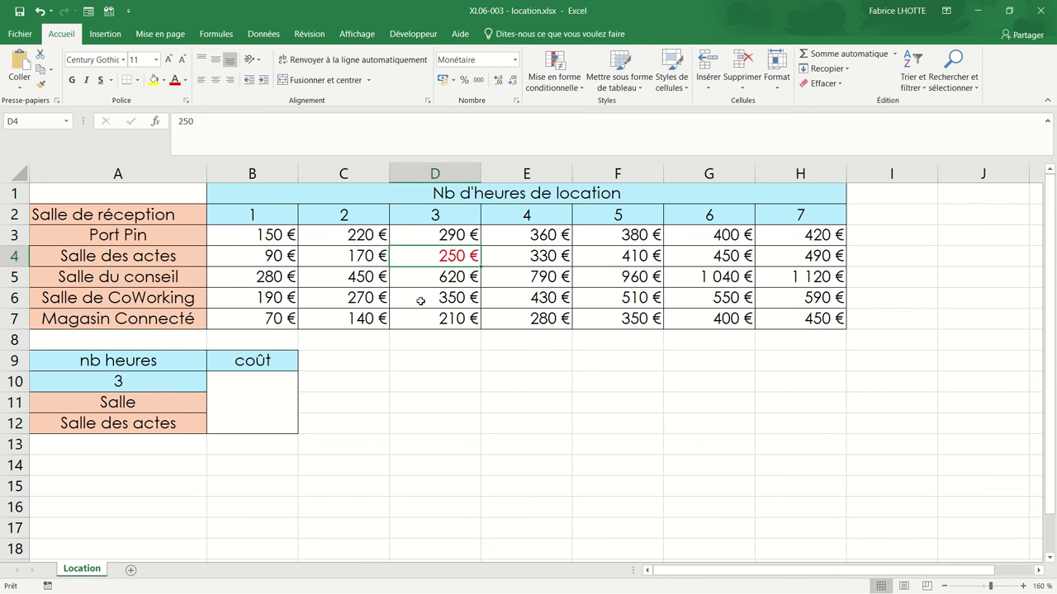
Start an INDEX formula in B10 over the price grid B3:H7.
left_click(255, 400)
type("=")
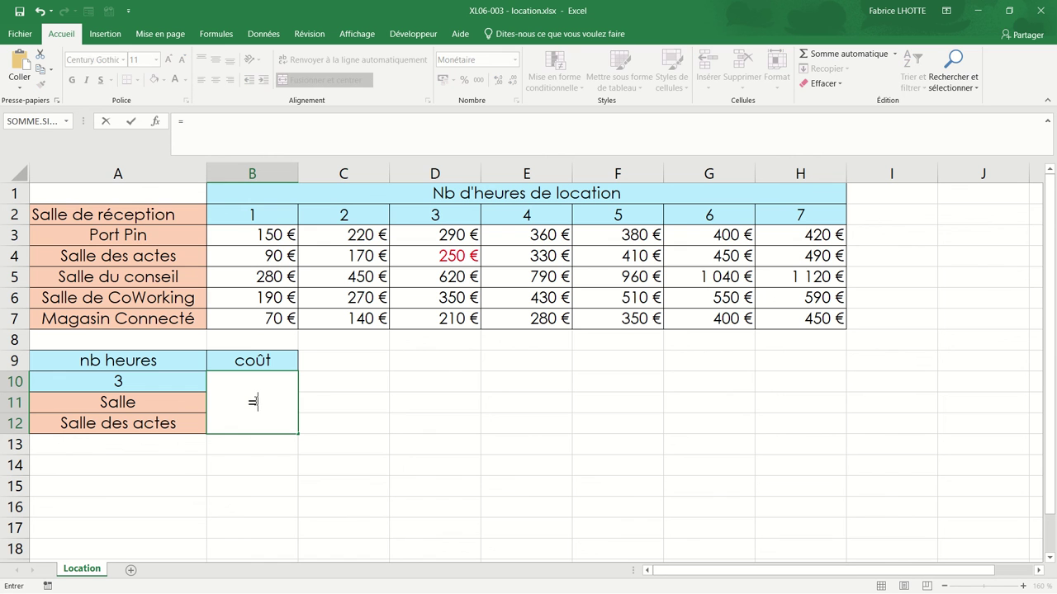
type("index(")
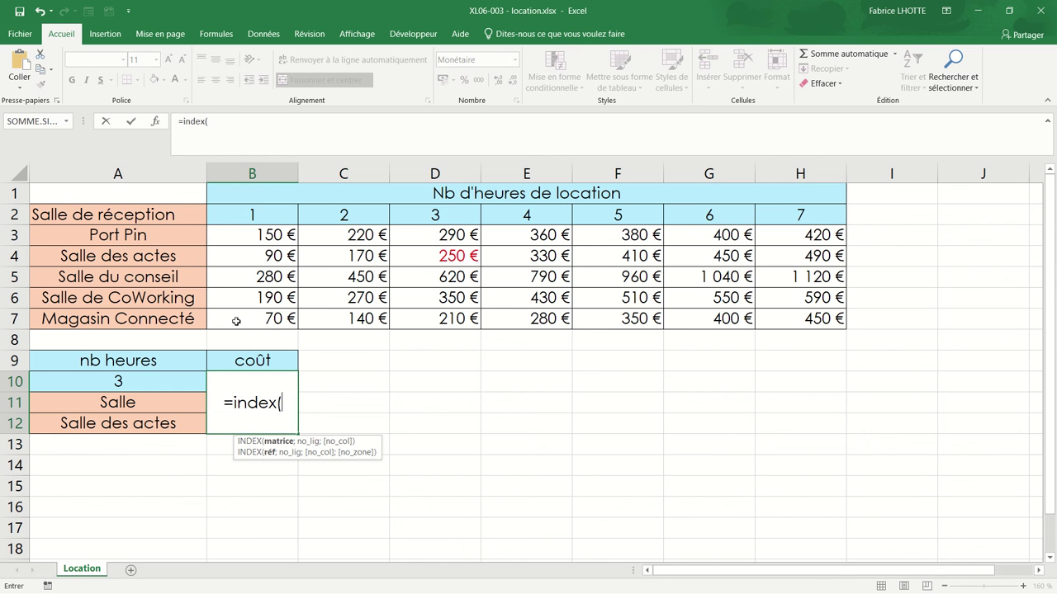
left_click_drag(263, 232, 778, 314)
left_click(778, 317)
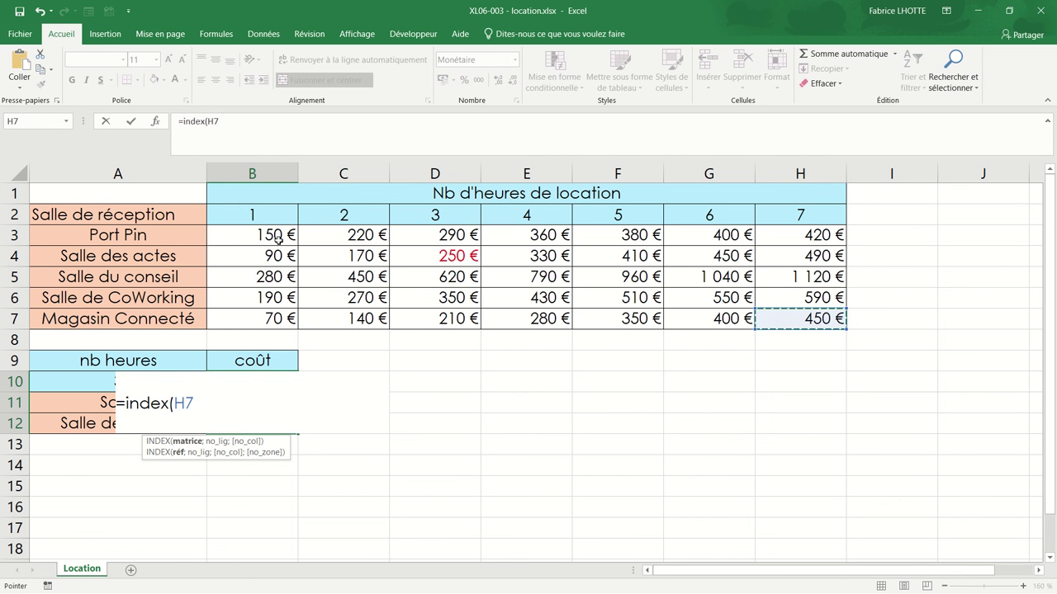
mouse_move(279, 241)
left_mouse_down()
mouse_move(795, 300)
mouse_move(791, 319)
left_mouse_up()
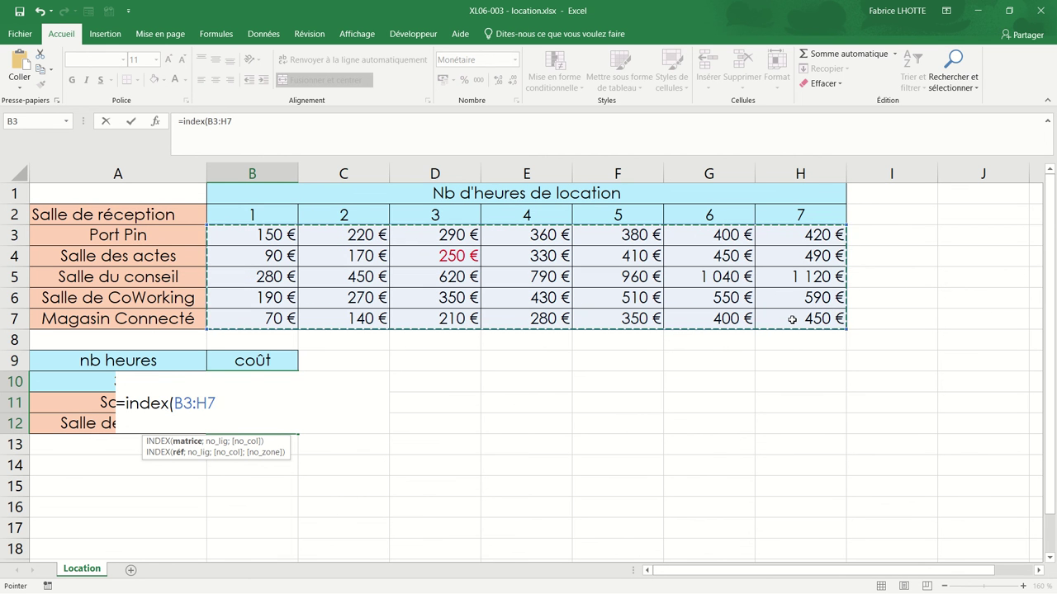
Add the row lookup EQUIV(A12;A3:A7) to find the room among the names.
type(";")
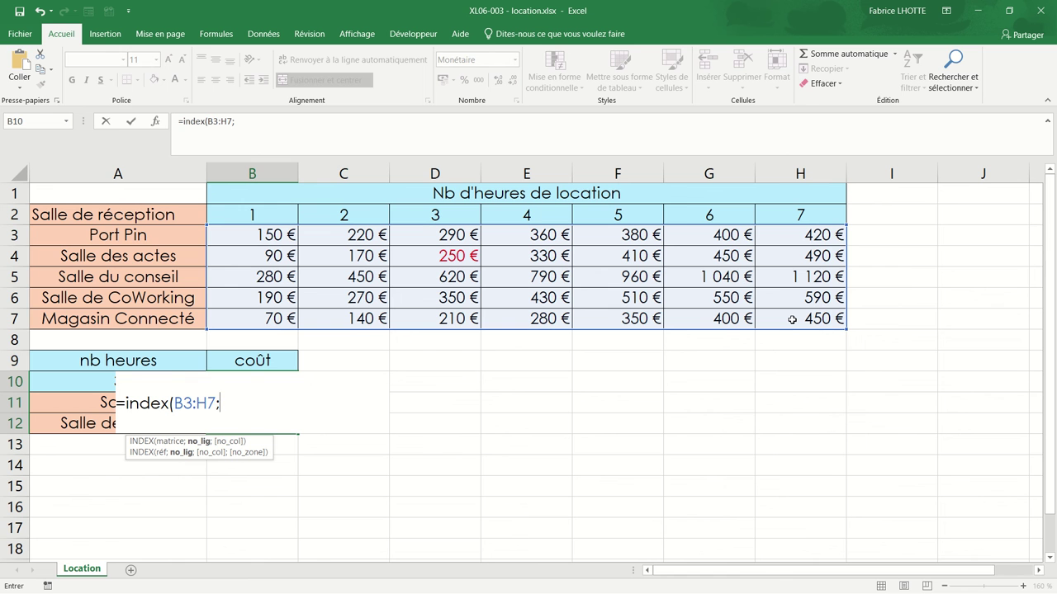
type("eq")
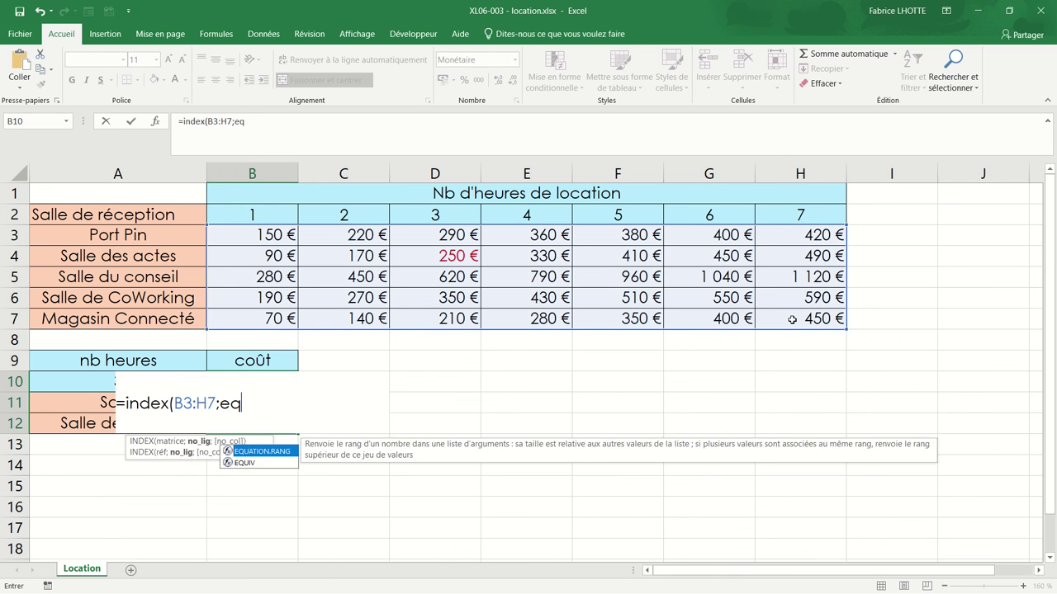
type("uiv(")
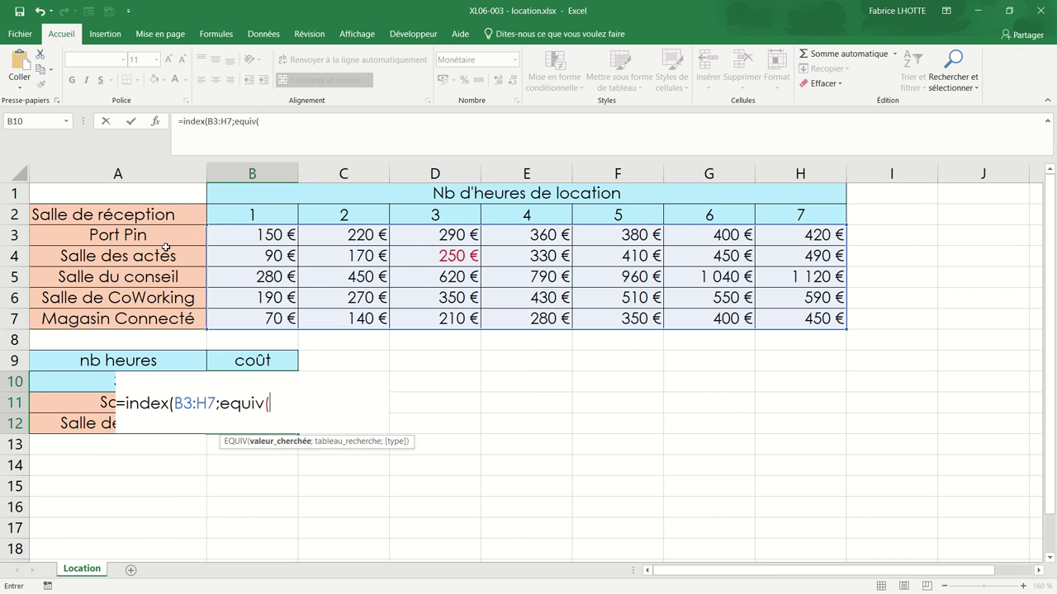
left_click(62, 427)
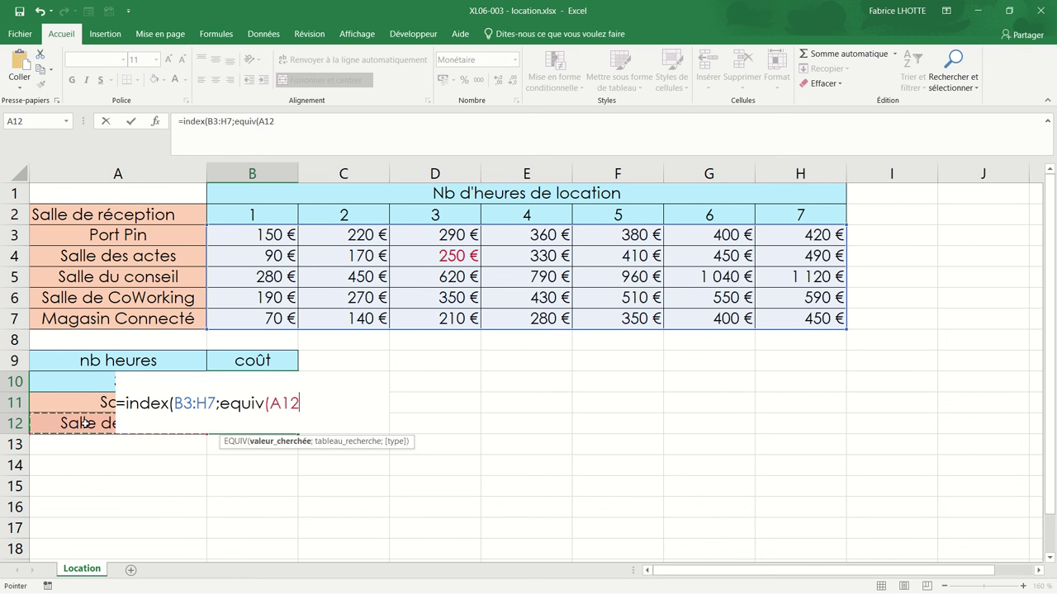
type(";")
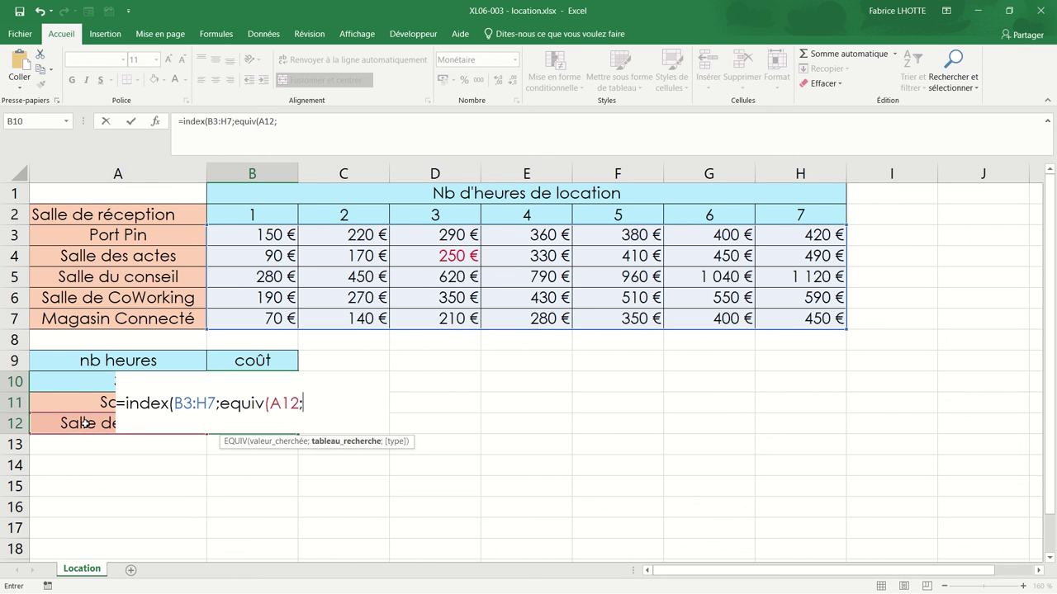
left_click_drag(83, 237, 82, 324)
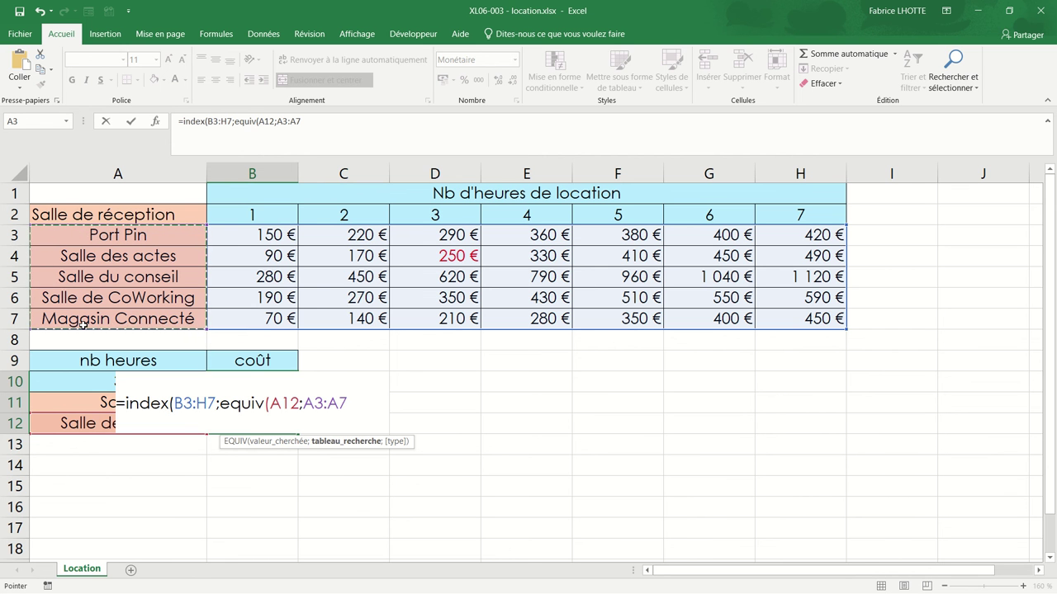
type(")")
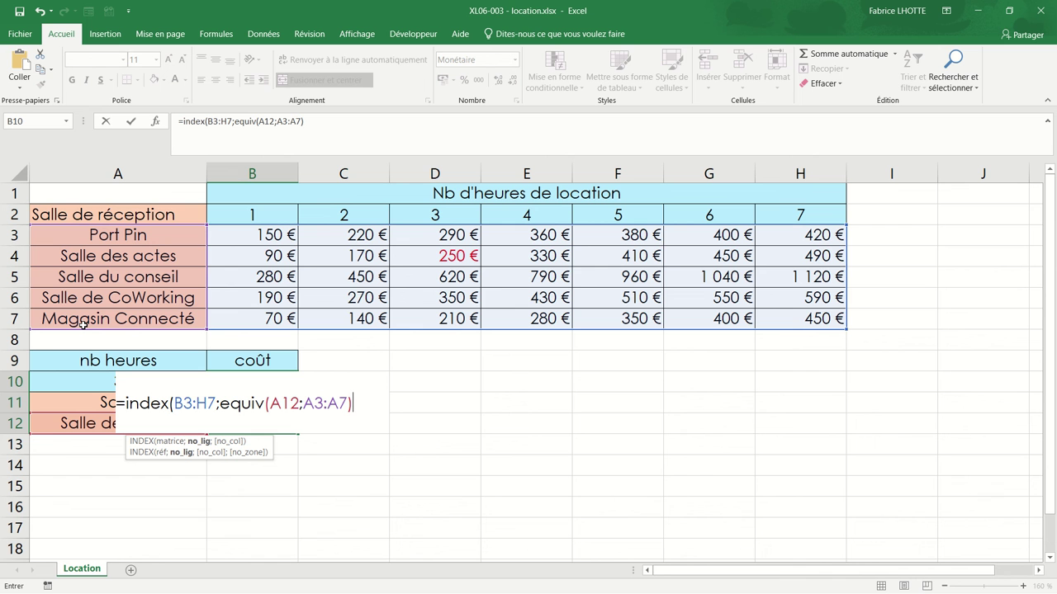
Add the column lookup EQUIV(A10;B2:H2) for the hours and commit the formula, giving 250 €.
type(";")
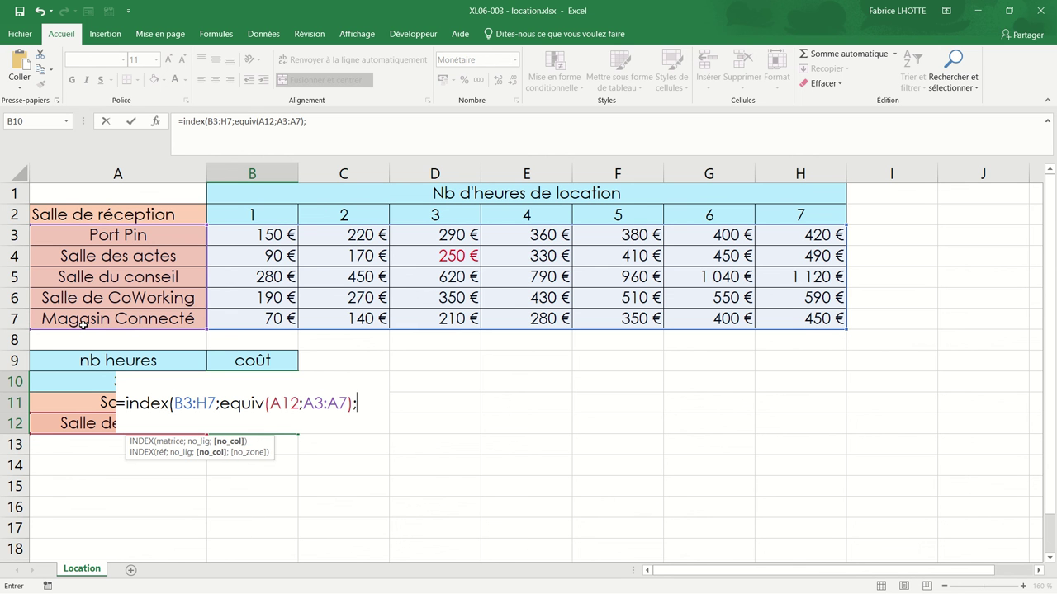
type("equiv")
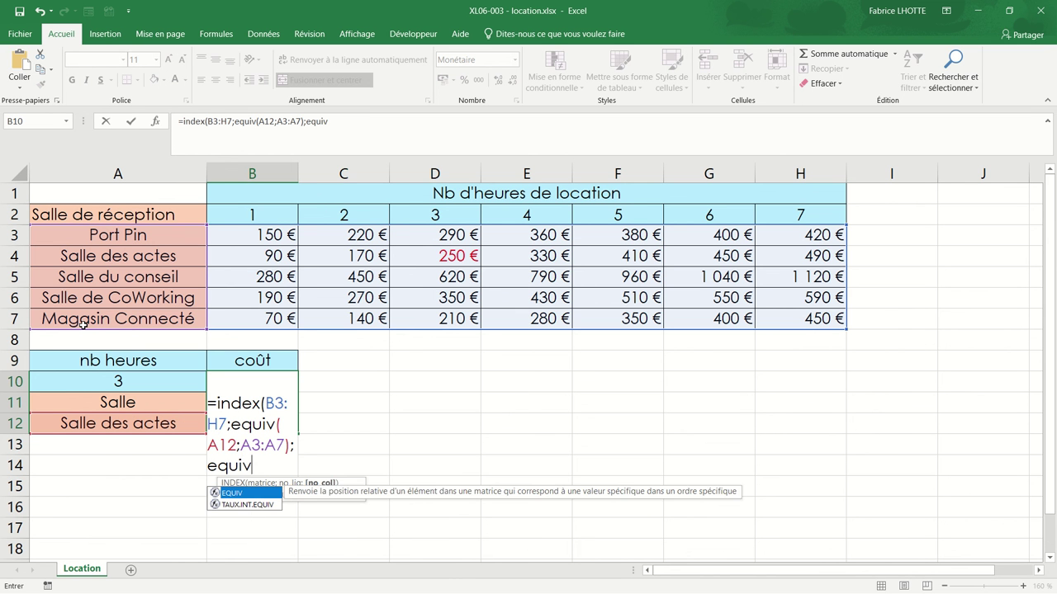
type("(")
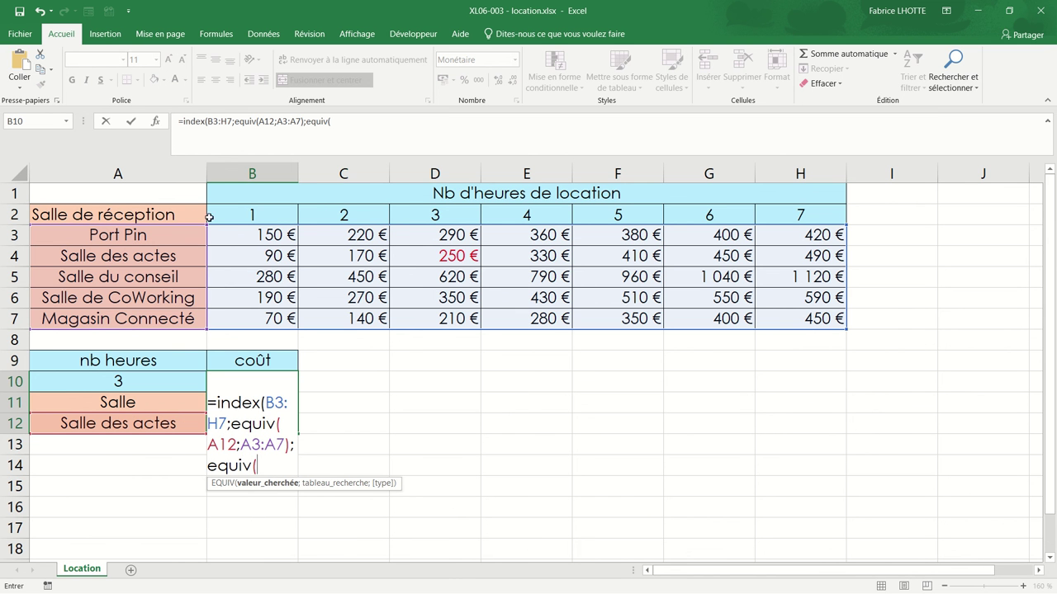
left_click(59, 382)
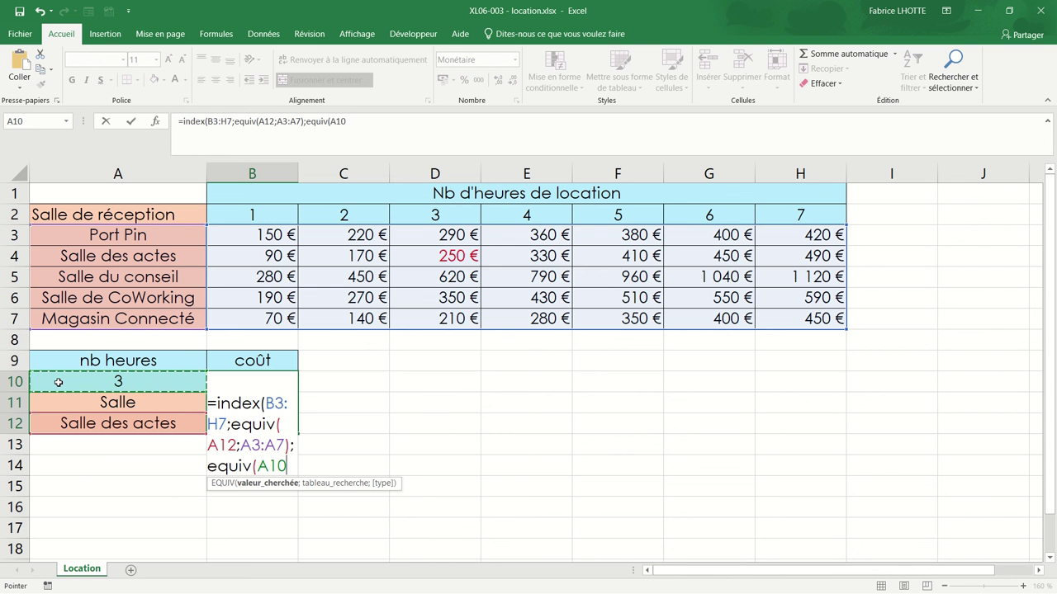
type(";")
left_click(272, 218)
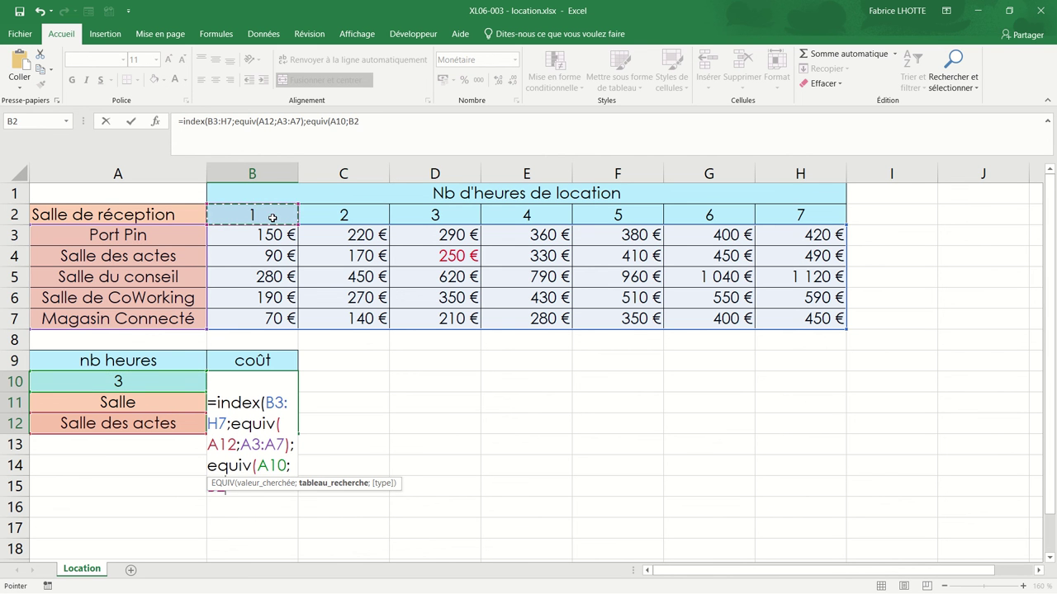
left_click_drag(273, 218, 799, 209)
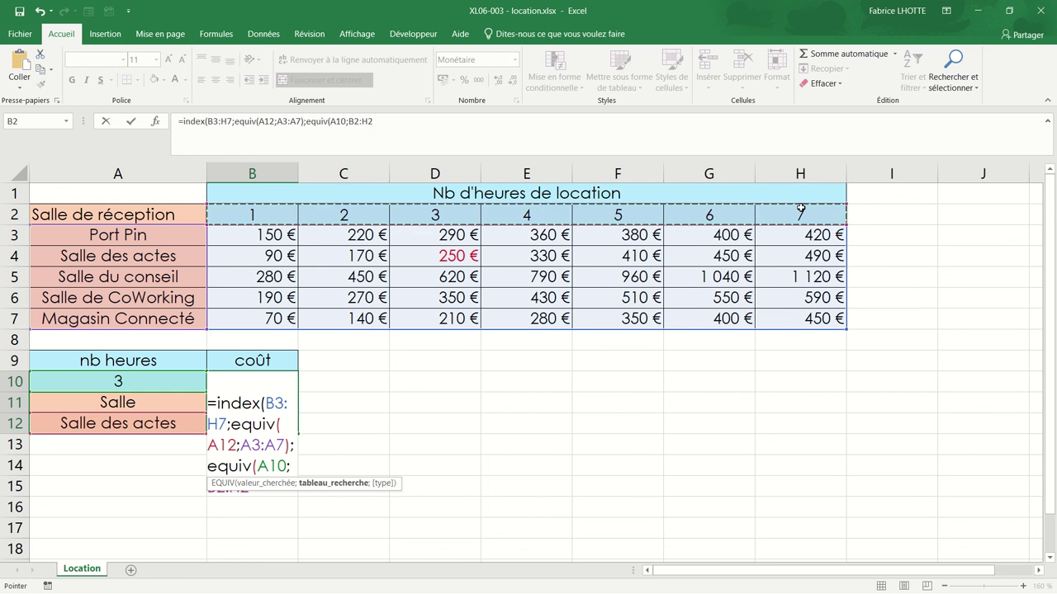
type(")")
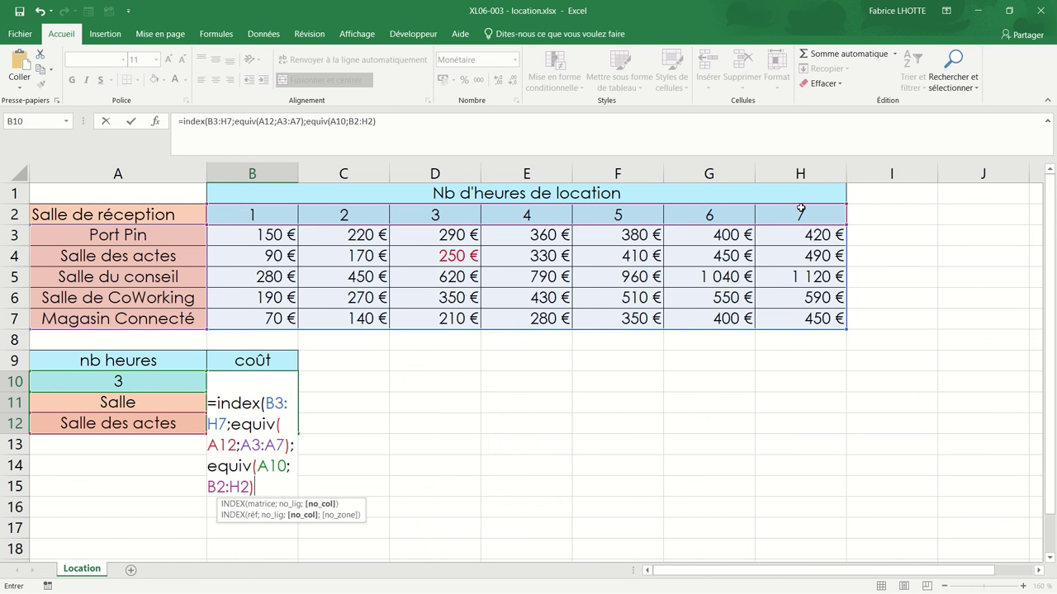
type(")")
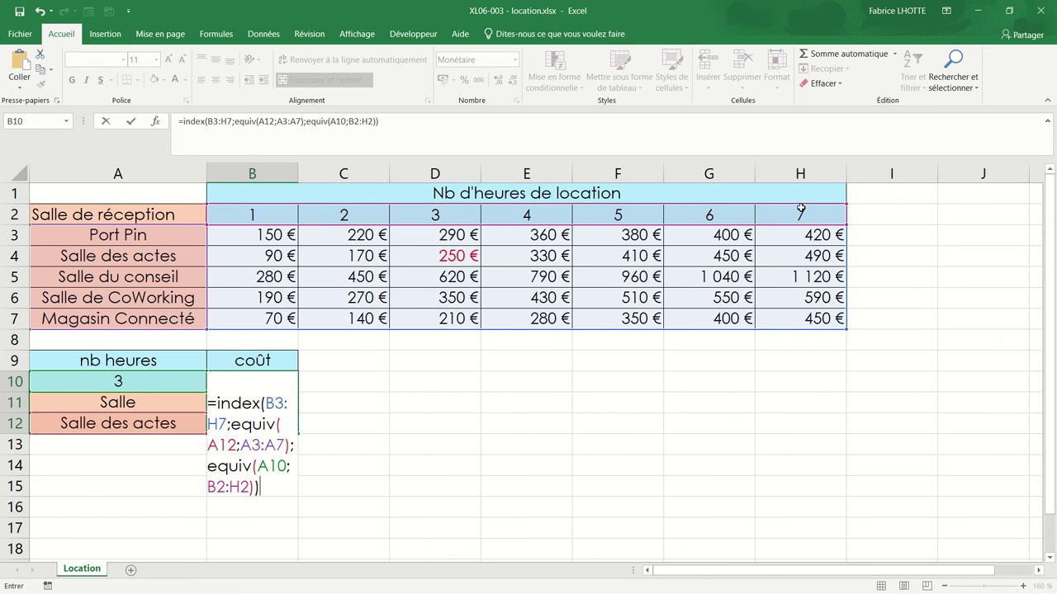
key("Return")
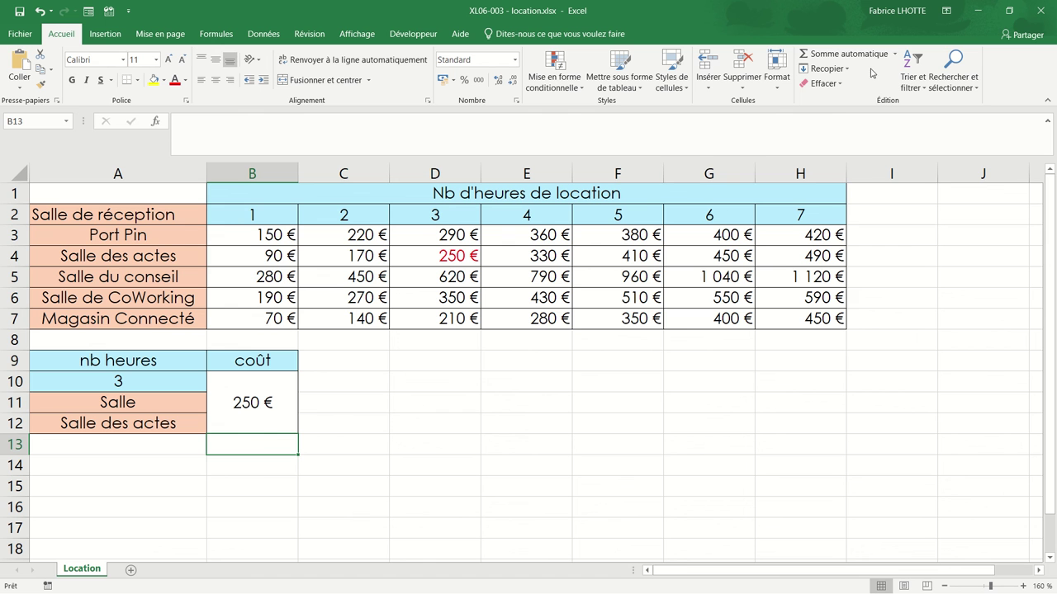
Set the hours in A10 to 4.
left_click(85, 382)
type("4")
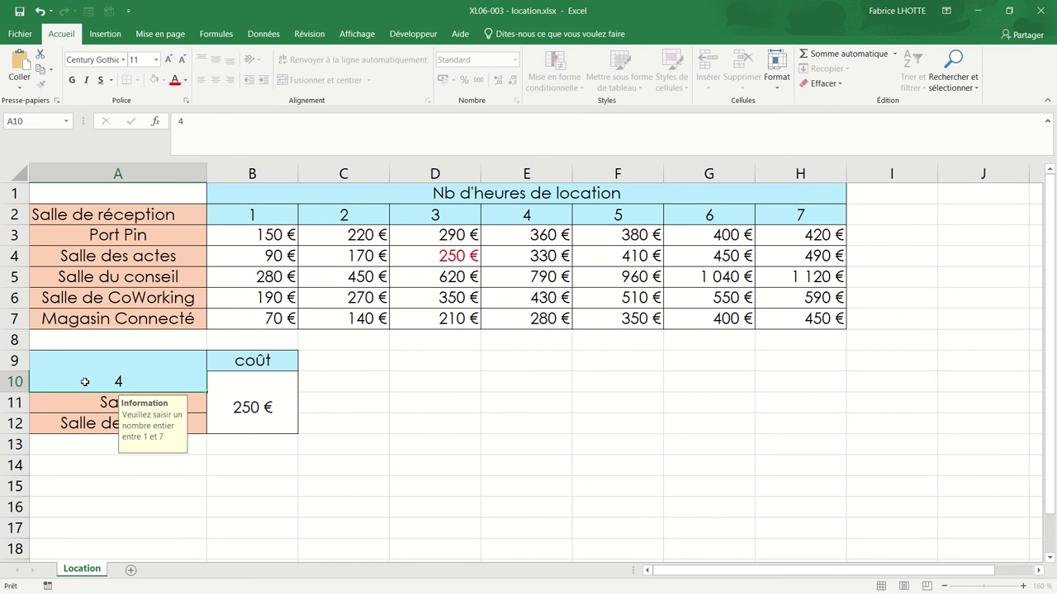
key("Return")
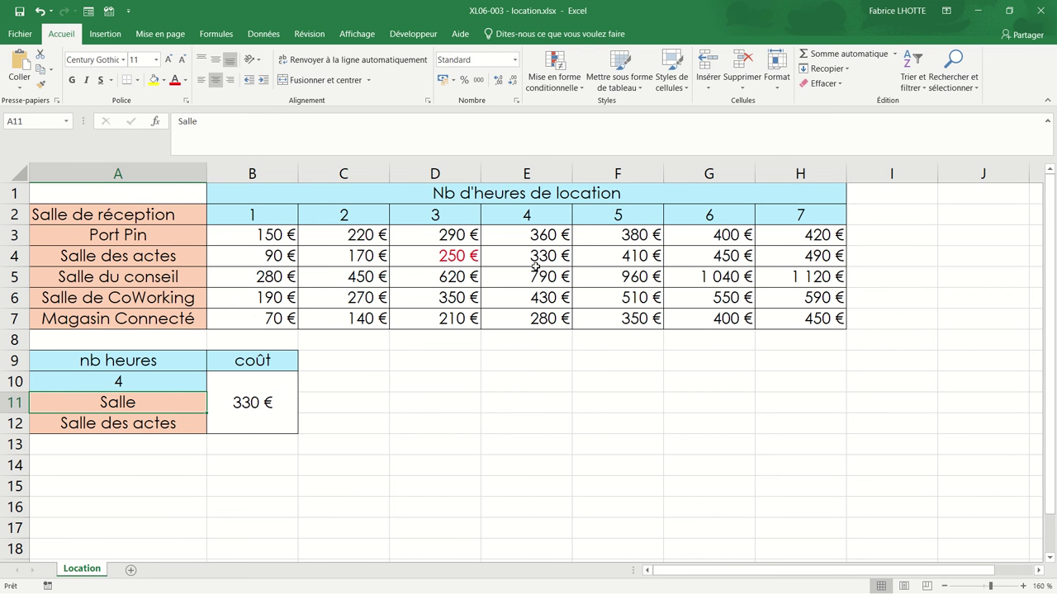
Pick Port Pin from the room dropdown in A12, updating B10 to 360 €.
left_click(139, 417)
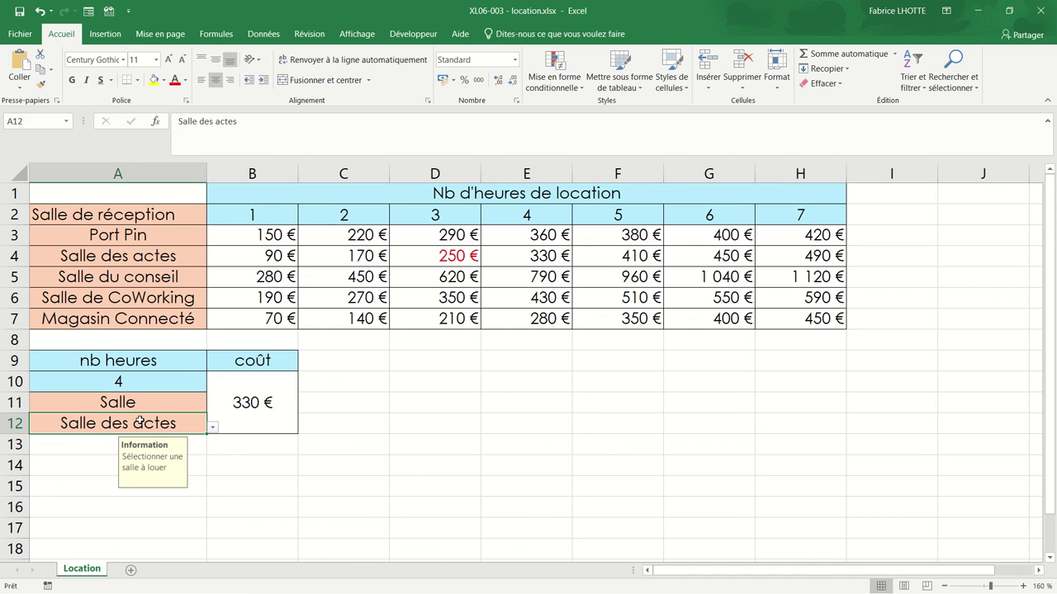
left_click(216, 429)
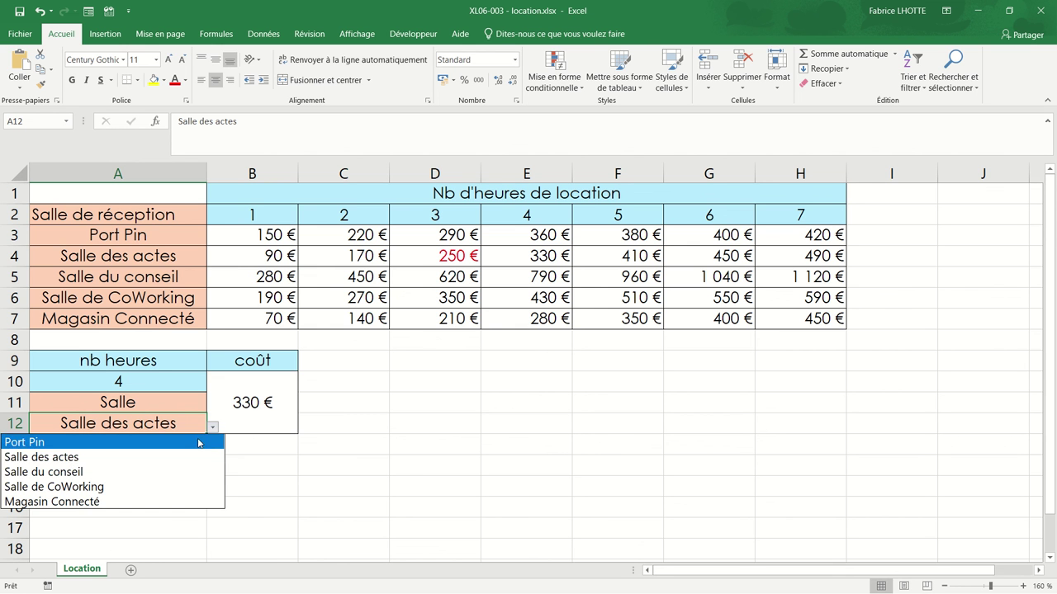
left_click(198, 443)
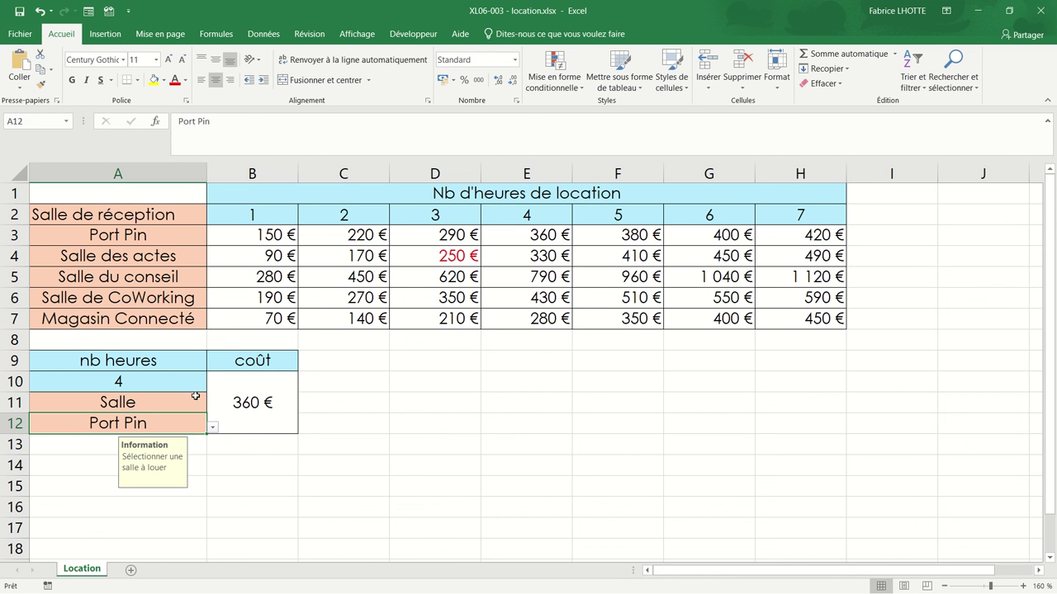